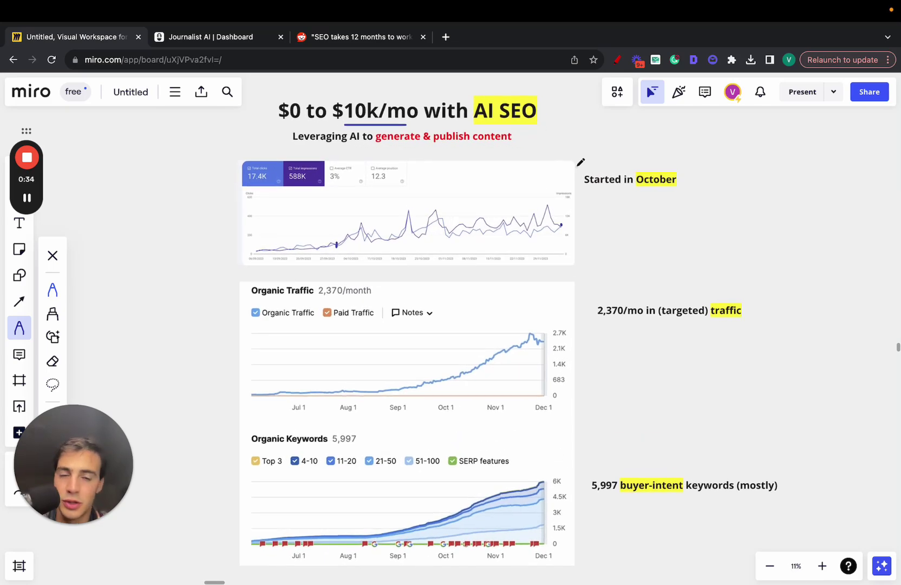
Pen-underline "AI" in the slide title and "generate" and "publish" in the subtitle
scroll(581, 162, "down", 1)
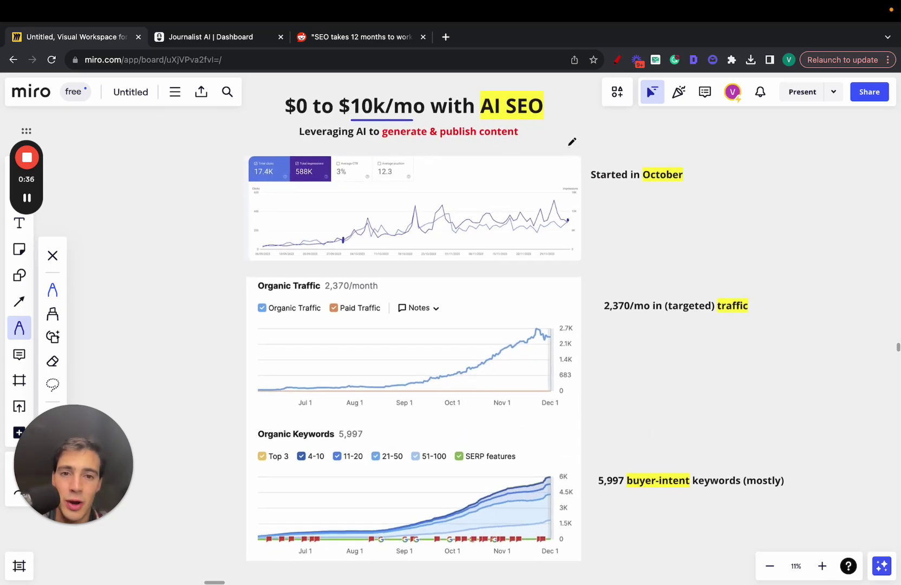
left_click_drag(472, 117, 499, 115)
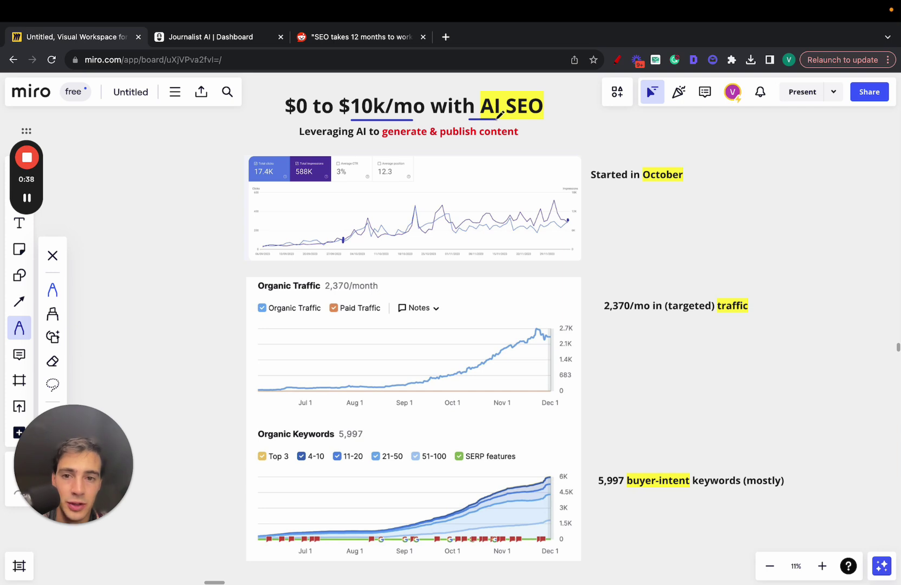
left_click_drag(386, 142, 471, 144)
scroll(460, 141, "down", 4)
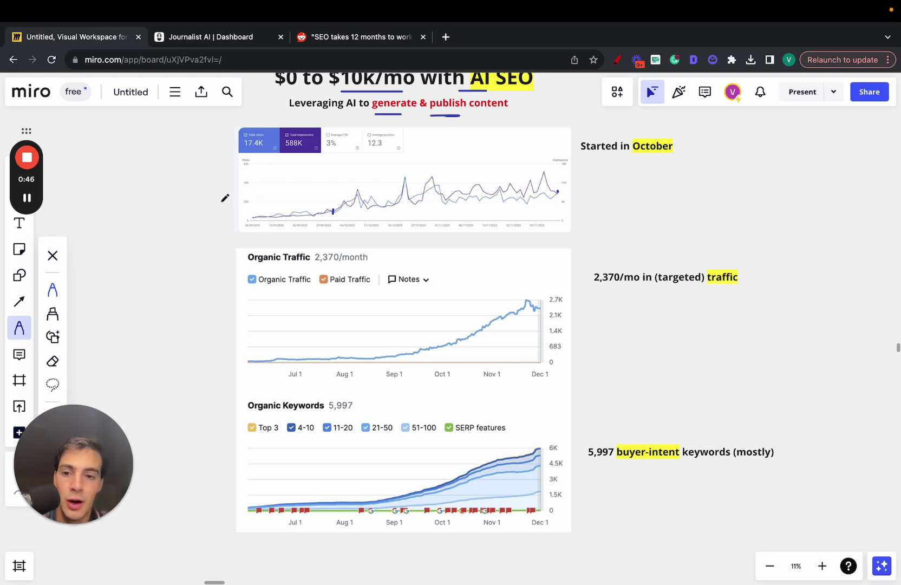
scroll(306, 287, "up", 5)
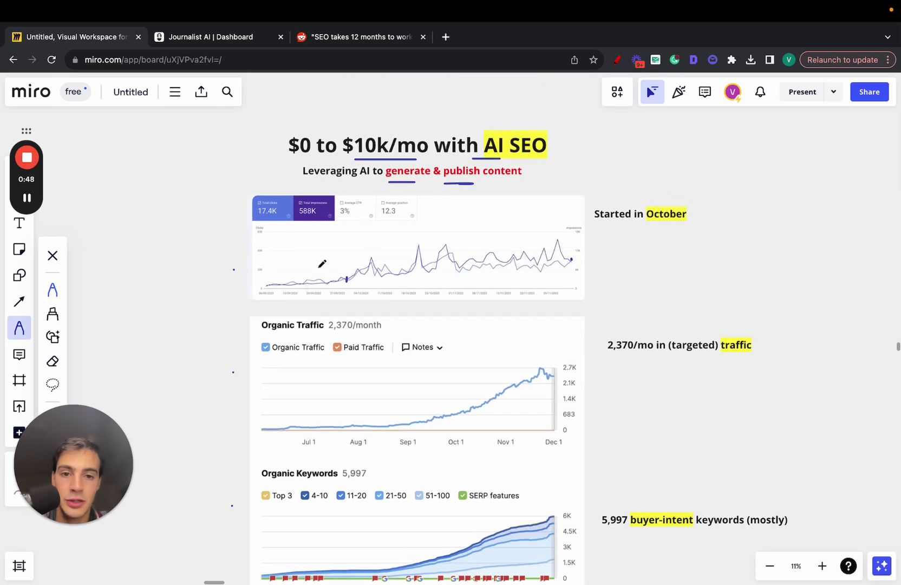
scroll(342, 225, "up", 5)
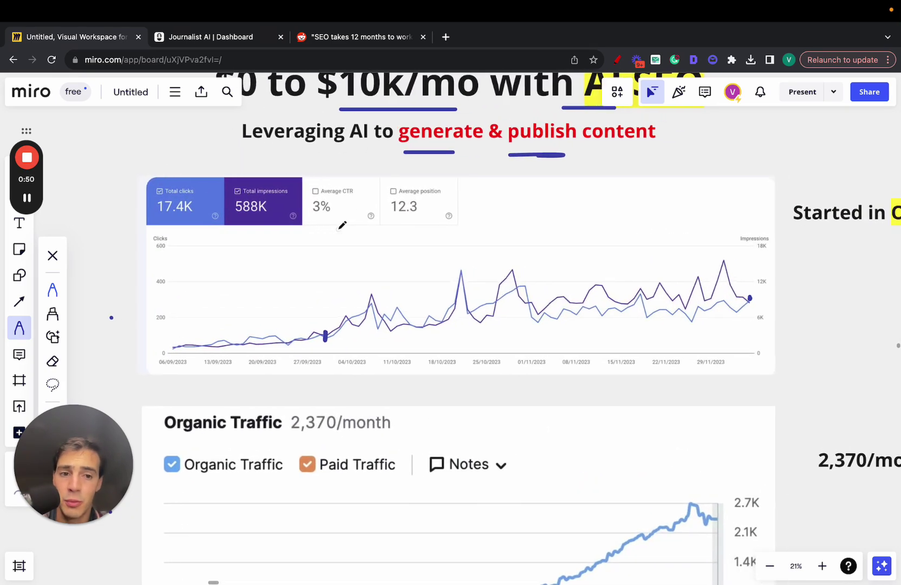
Underline the 588K and 17.4K totals above the clicks chart
scroll(343, 224, "down", 1)
scroll(343, 225, "up", 2)
left_click_drag(217, 200, 243, 199)
left_click_drag(119, 200, 168, 200)
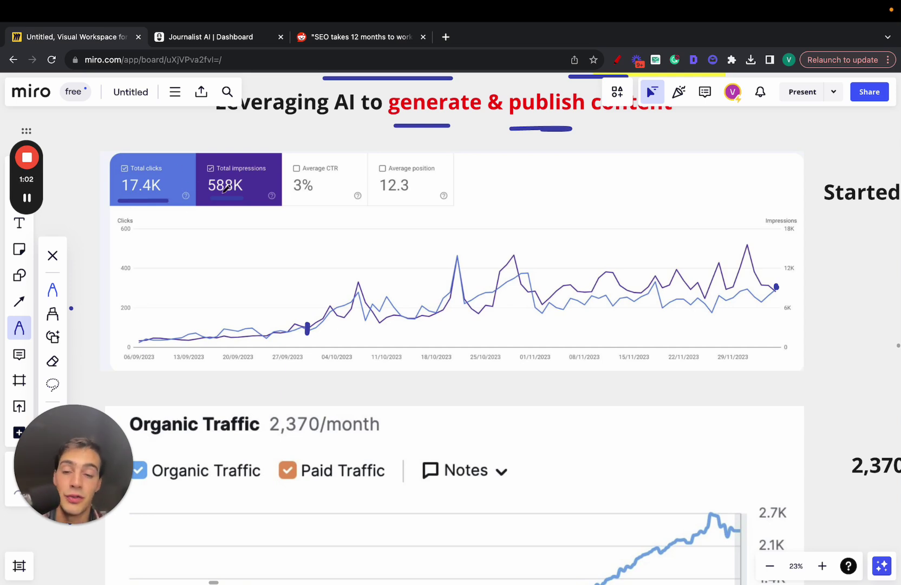
Sketch a rising trend line from late September across the chart and circle 17.4K
scroll(343, 260, "up", 2)
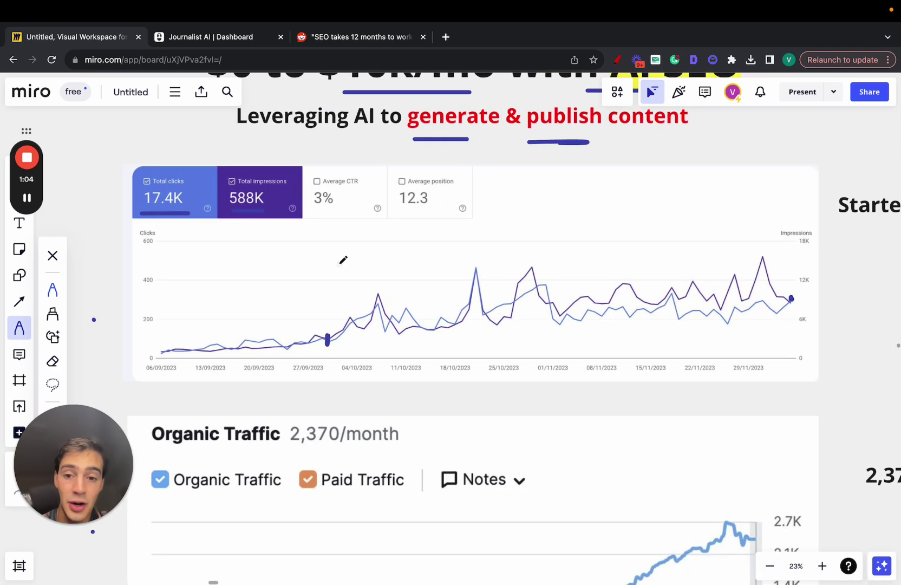
mouse_move(317, 341)
left_mouse_down()
mouse_move(480, 354)
mouse_move(824, 276)
left_mouse_up()
scroll(316, 340, "up", 2)
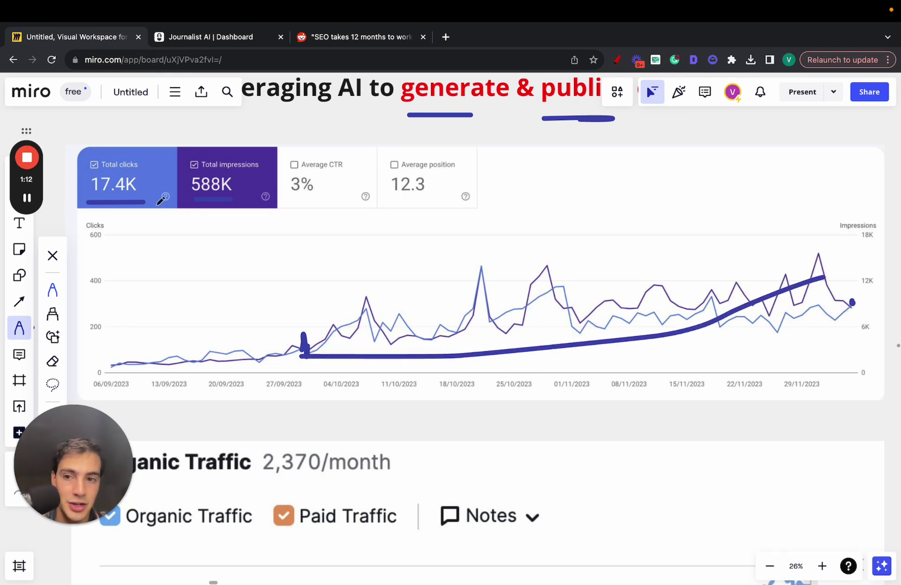
mouse_move(116, 202)
left_mouse_down()
mouse_move(89, 195)
mouse_move(77, 169)
mouse_move(116, 148)
mouse_move(154, 166)
mouse_move(138, 214)
mouse_move(110, 201)
left_mouse_up()
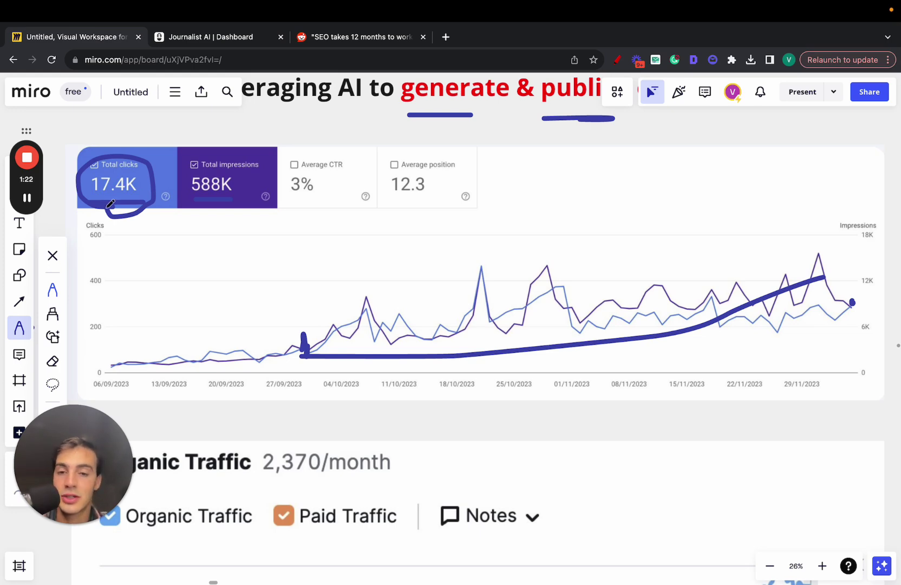
scroll(111, 203, "down", 2)
scroll(111, 204, "down", 2)
scroll(110, 206, "down", 2)
scroll(354, 238, "down", 2)
scroll(393, 247, "down", 1)
scroll(392, 246, "left", 3)
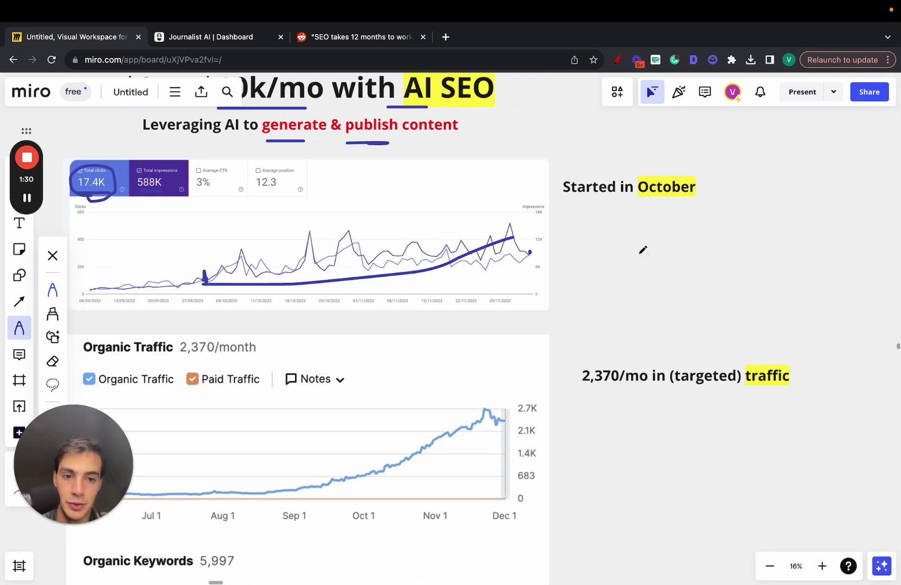
Handwrite "1" and "NBI" under the October note, then link an I to a looped W/H and circled H
left_click_drag(633, 230, 637, 247)
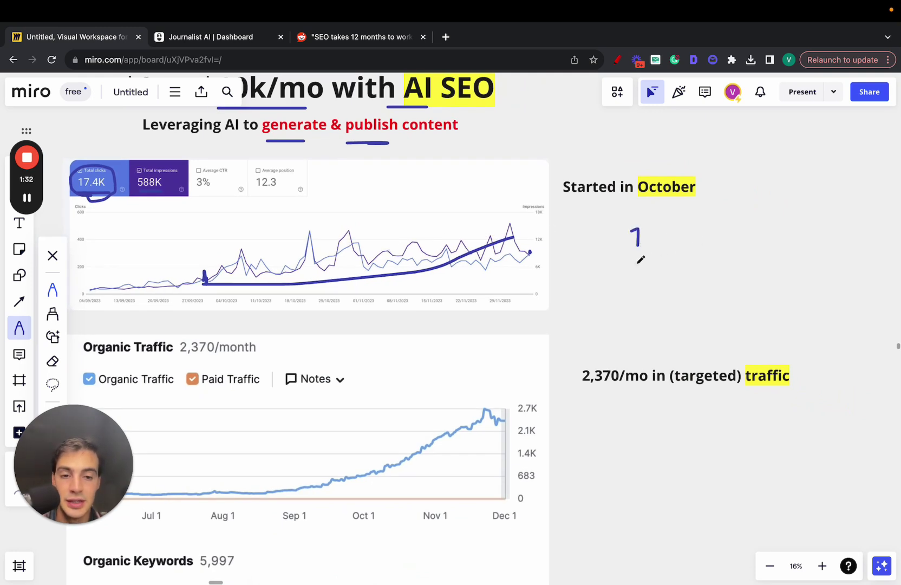
mouse_move(607, 299)
left_mouse_down()
mouse_move(630, 268)
mouse_move(635, 296)
mouse_move(646, 279)
mouse_move(636, 301)
mouse_move(666, 278)
mouse_move(658, 304)
mouse_move(674, 303)
left_mouse_up()
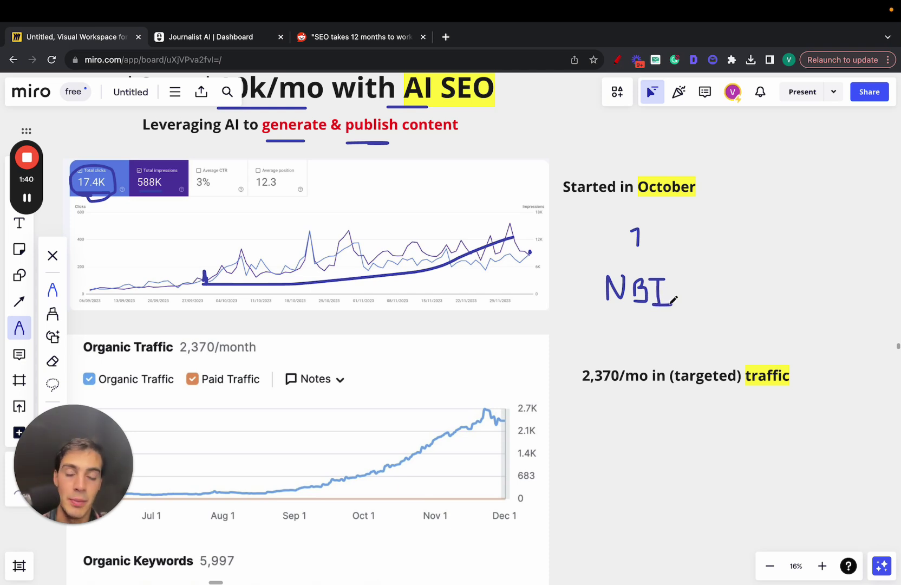
mouse_move(749, 146)
left_mouse_down()
mouse_move(748, 160)
mouse_move(757, 144)
mouse_move(760, 163)
left_mouse_up()
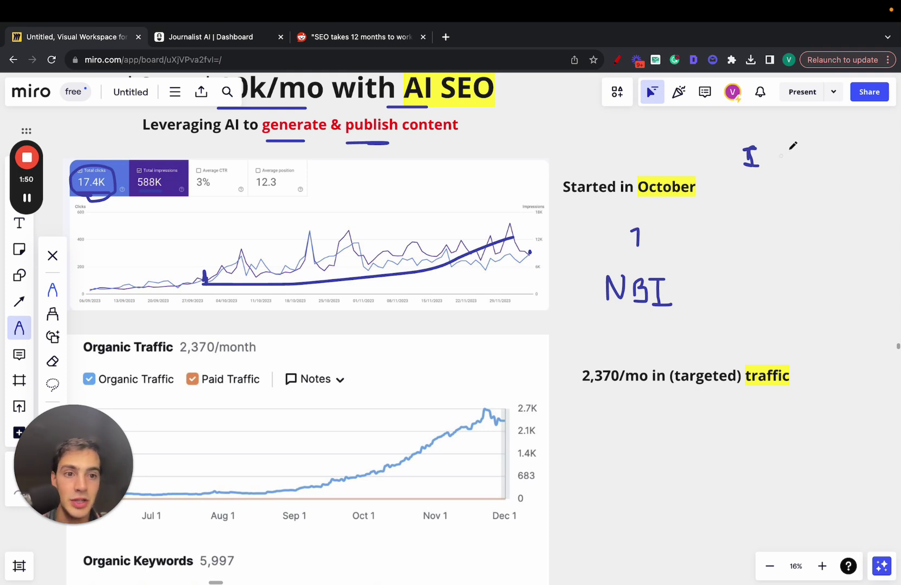
mouse_move(803, 131)
left_mouse_down()
mouse_move(824, 129)
mouse_move(801, 178)
mouse_move(821, 158)
mouse_move(816, 172)
left_mouse_up()
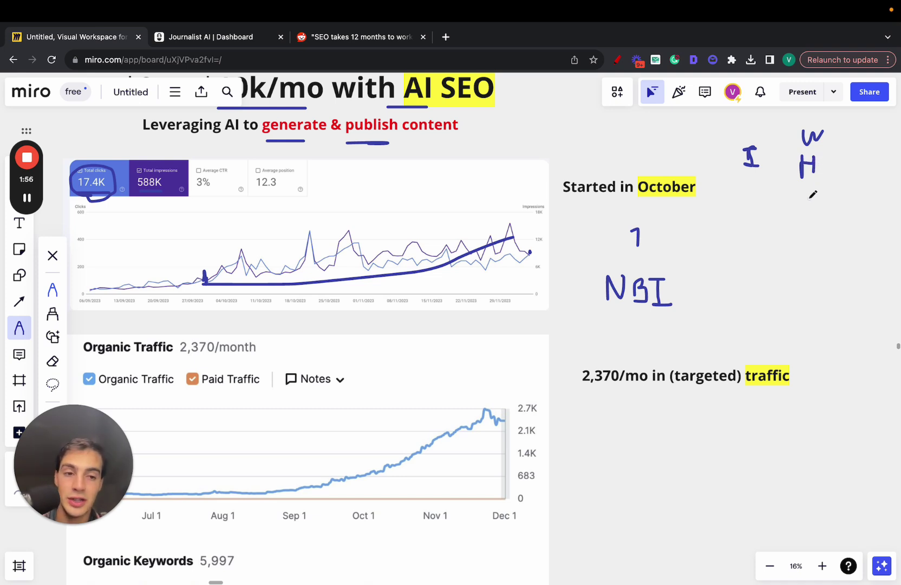
mouse_move(807, 194)
left_mouse_down()
mouse_move(807, 213)
mouse_move(822, 199)
mouse_move(819, 209)
mouse_move(812, 178)
mouse_move(800, 204)
mouse_move(828, 212)
mouse_move(828, 192)
left_mouse_up()
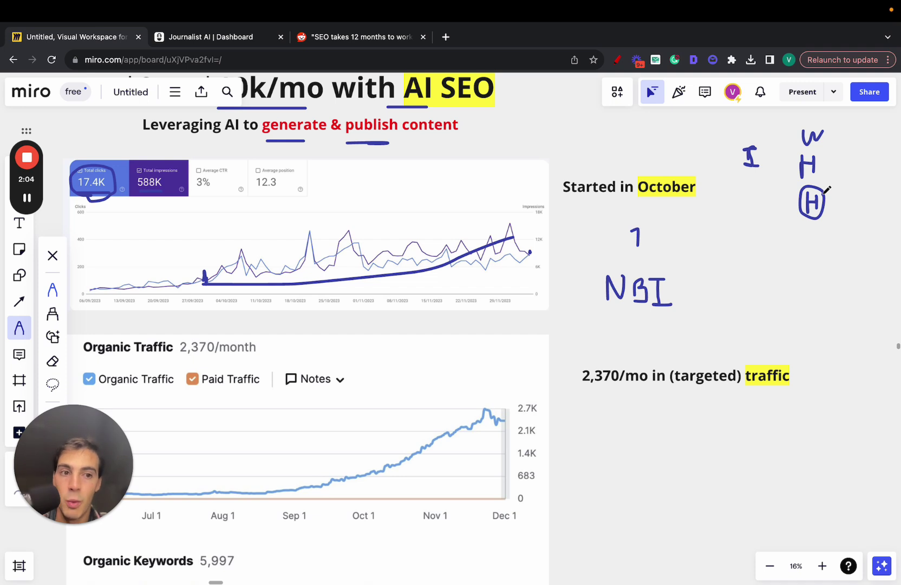
mouse_move(826, 121)
left_mouse_down()
mouse_move(802, 124)
mouse_move(794, 144)
mouse_move(808, 179)
mouse_move(823, 106)
mouse_move(817, 110)
left_mouse_up()
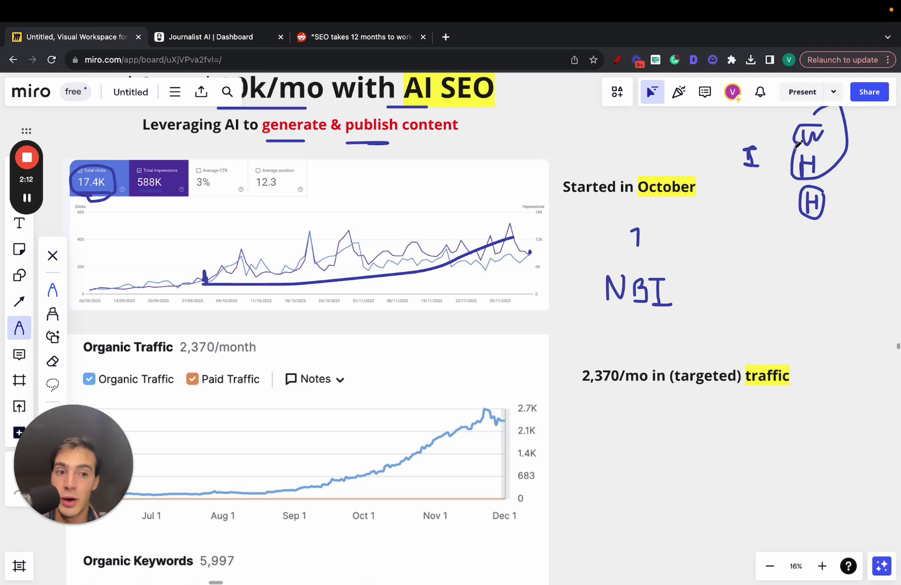
left_click_drag(798, 144, 763, 152)
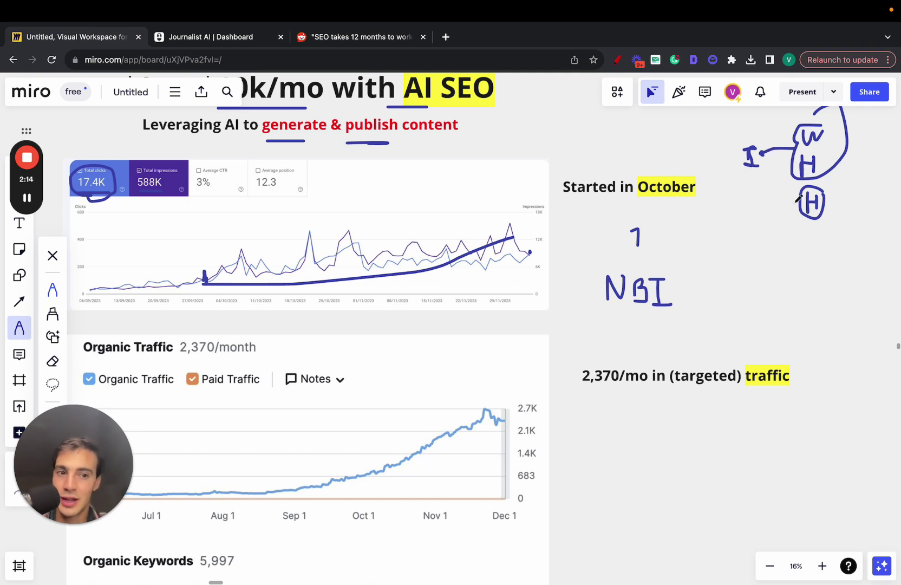
mouse_move(800, 199)
left_mouse_down()
mouse_move(776, 201)
mouse_move(764, 175)
left_mouse_up()
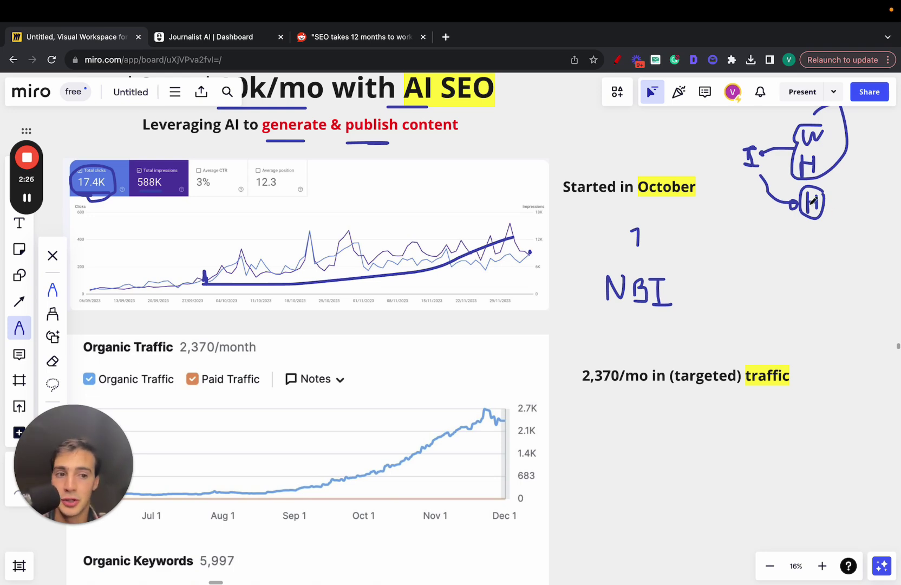
Write and outline "1M/d" beside the circled H, with lines from the W/H loop to a circled 10
scroll(829, 145, "right", 8)
scroll(829, 146, "up", 3)
scroll(794, 183, "right", 5)
scroll(794, 183, "up", 1)
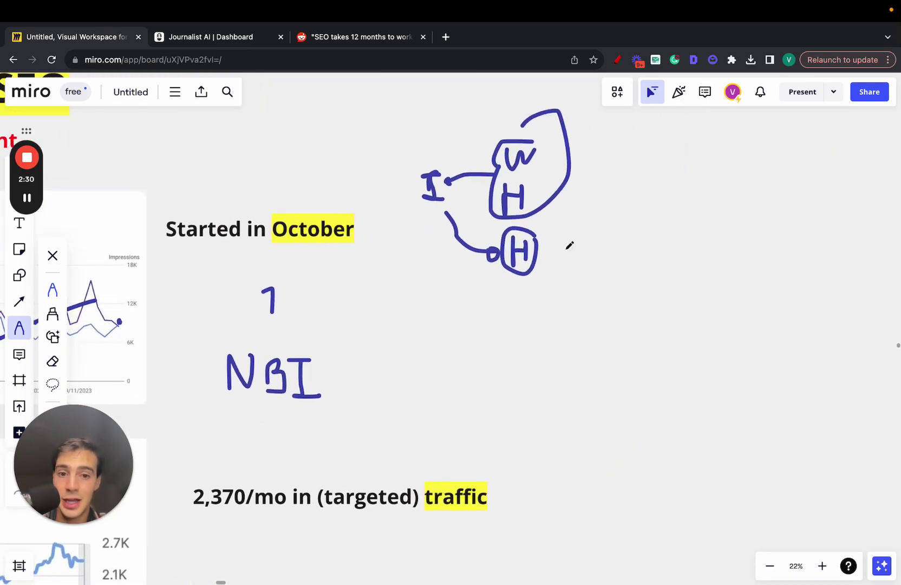
mouse_move(575, 235)
left_mouse_down()
mouse_move(575, 273)
mouse_move(599, 238)
mouse_move(612, 241)
mouse_move(614, 263)
mouse_move(644, 276)
mouse_move(678, 257)
mouse_move(684, 284)
left_mouse_up()
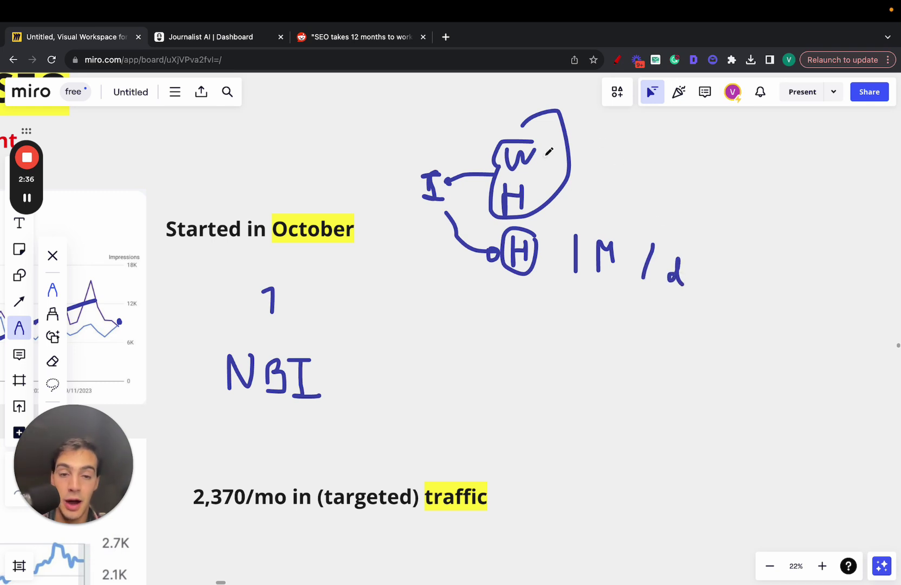
left_click_drag(545, 156, 616, 156)
mouse_move(554, 178)
left_mouse_down()
mouse_move(619, 177)
mouse_move(670, 154)
mouse_move(663, 160)
left_mouse_up()
mouse_move(499, 282)
left_mouse_down()
mouse_move(700, 262)
mouse_move(552, 240)
left_mouse_up()
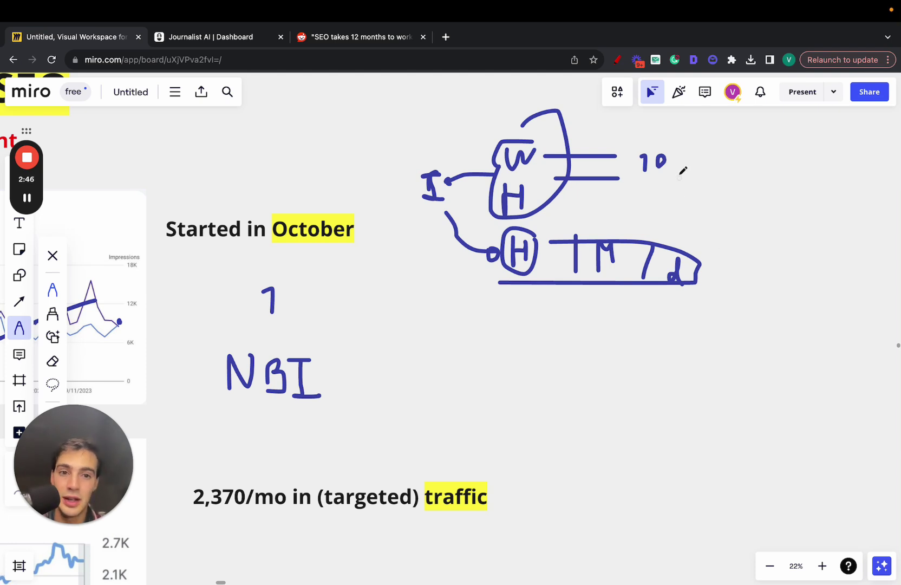
mouse_move(681, 150)
left_mouse_down()
mouse_move(624, 158)
mouse_move(675, 183)
mouse_move(677, 169)
left_mouse_up()
Write "2" and "BI" beside NBI, then pan down to the Organic Keywords figures
scroll(679, 163, "down", 3)
scroll(563, 259, "left", 5)
left_click_drag(522, 259, 529, 276)
mouse_move(523, 352)
left_mouse_down()
mouse_move(520, 314)
mouse_move(522, 355)
left_mouse_up()
mouse_move(535, 320)
left_mouse_down()
mouse_move(556, 316)
mouse_move(547, 347)
mouse_move(569, 346)
left_mouse_up()
scroll(567, 341, "down", 3)
scroll(182, 231, "up", 5)
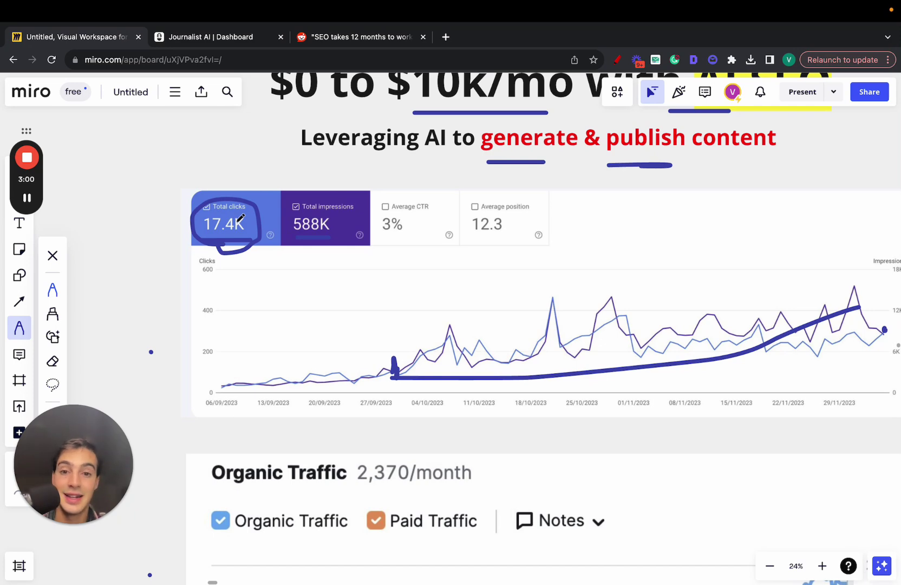
scroll(240, 217, "down", 2)
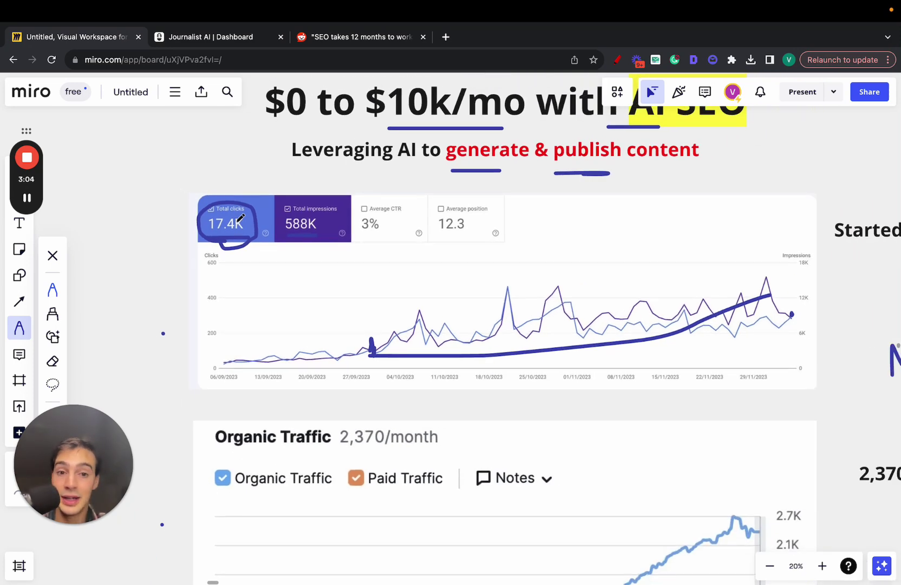
scroll(240, 218, "right", 10)
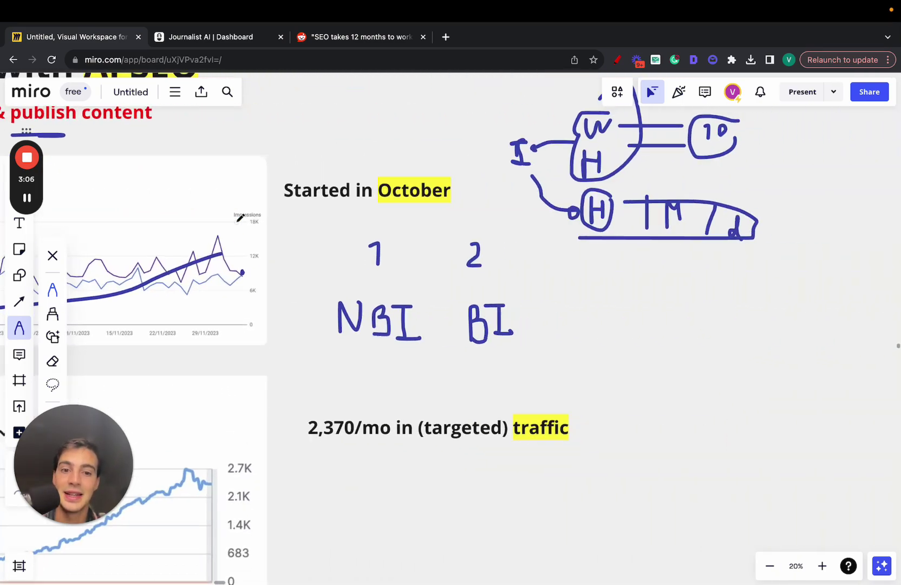
scroll(474, 295, "left", 5)
scroll(474, 295, "down", 3)
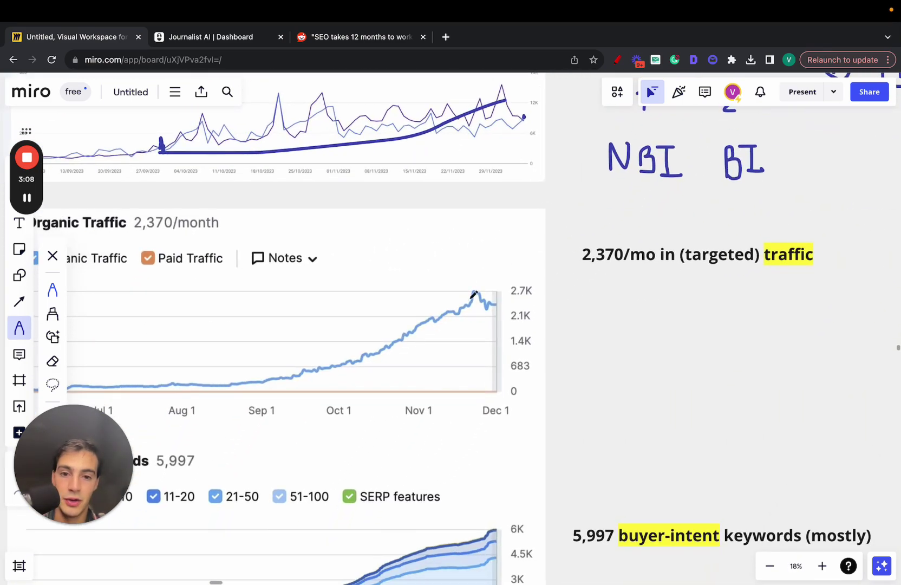
scroll(473, 296, "down", 5)
scroll(591, 306, "left", 2)
scroll(591, 307, "up", 1)
Mark and circle 5,997, underline "buyer-intent", and write "10K" beside the circled figure
left_click_drag(230, 198, 293, 199)
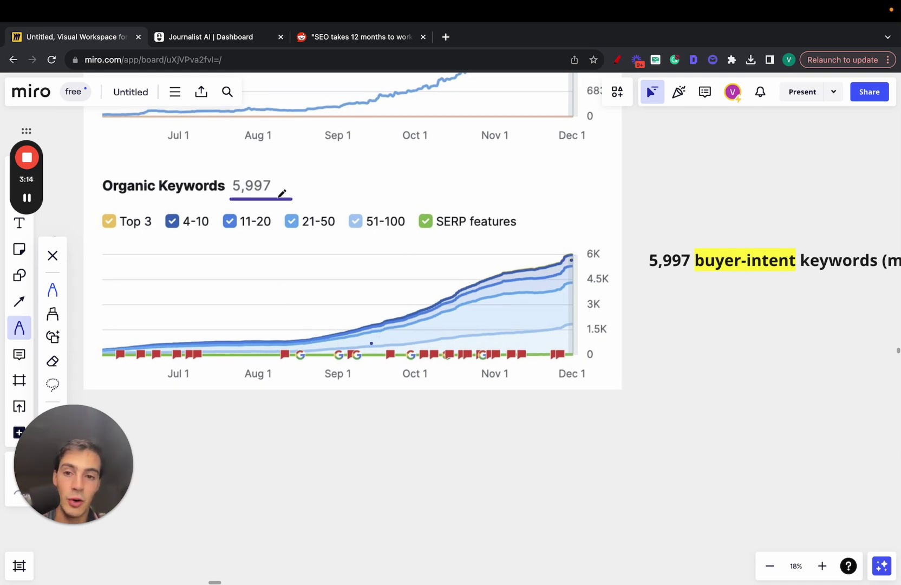
mouse_move(282, 194)
left_mouse_down()
mouse_move(259, 164)
mouse_move(232, 179)
mouse_move(242, 194)
left_mouse_up()
scroll(601, 254, "right", 3)
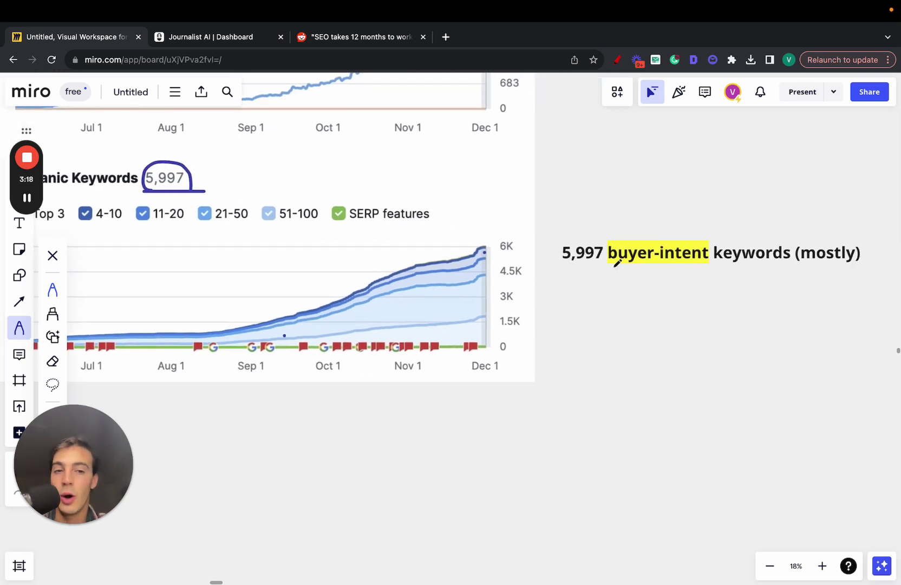
left_click_drag(611, 267, 710, 266)
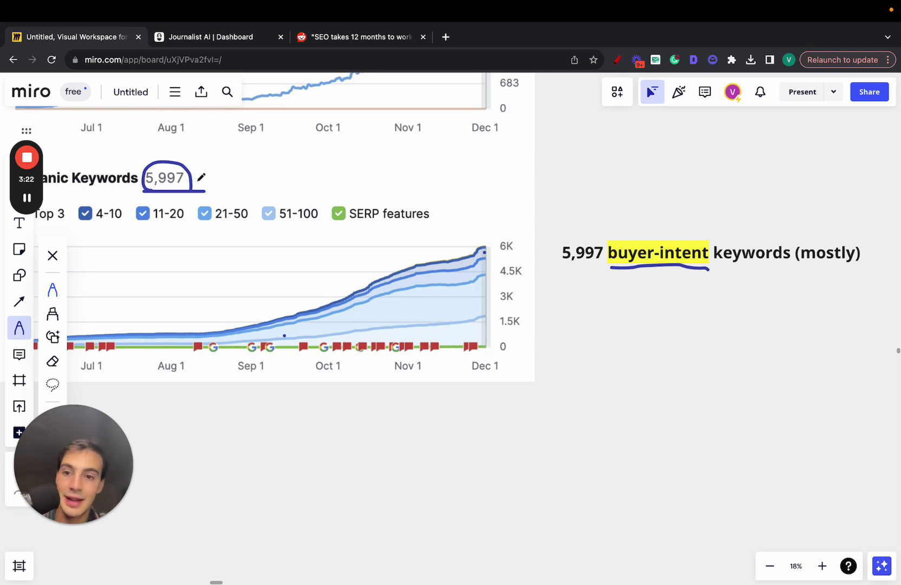
mouse_move(206, 162)
left_mouse_down()
mouse_move(205, 176)
mouse_move(225, 163)
mouse_move(239, 170)
mouse_move(242, 154)
mouse_move(247, 177)
left_mouse_up()
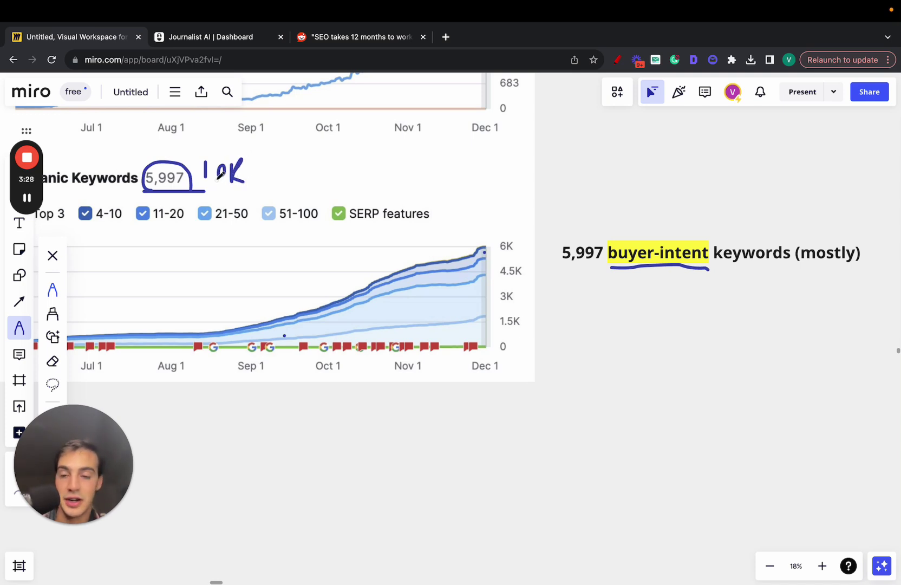
Underline the 2,370/month traffic figure
scroll(221, 174, "left", 2)
scroll(220, 174, "up", 5)
scroll(220, 175, "up", 3)
scroll(221, 175, "left", 1)
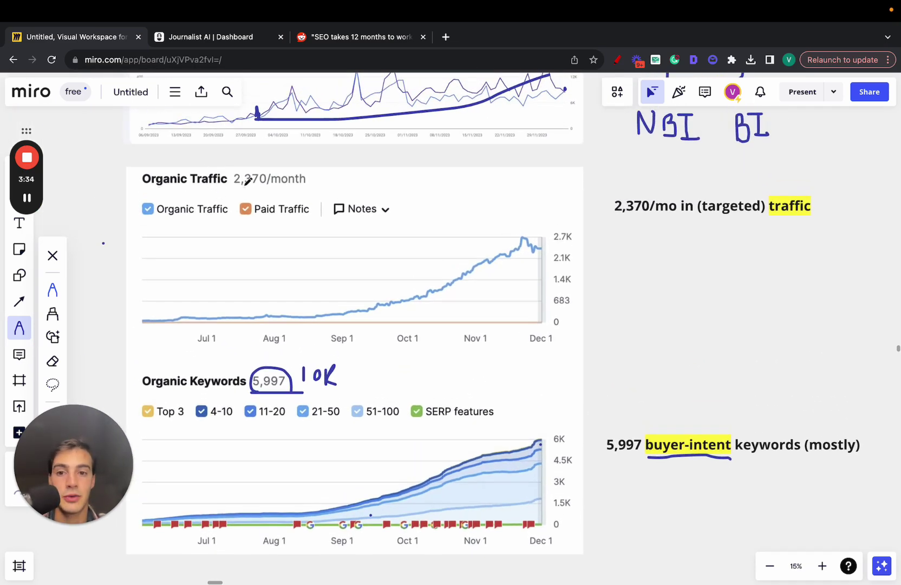
left_click_drag(226, 190, 303, 189)
scroll(303, 186, "up", 2)
scroll(304, 186, "right", 1)
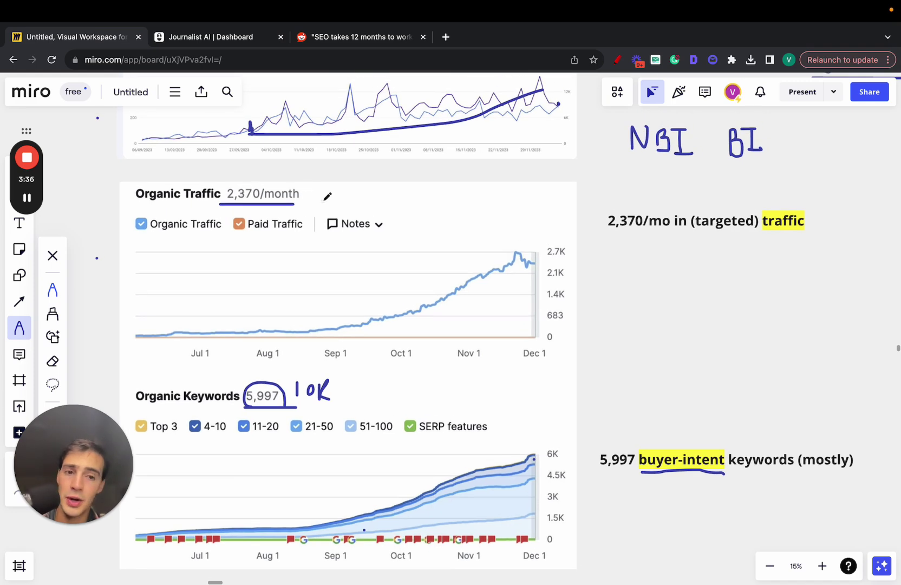
scroll(327, 197, "down", 5)
scroll(327, 196, "up", 3)
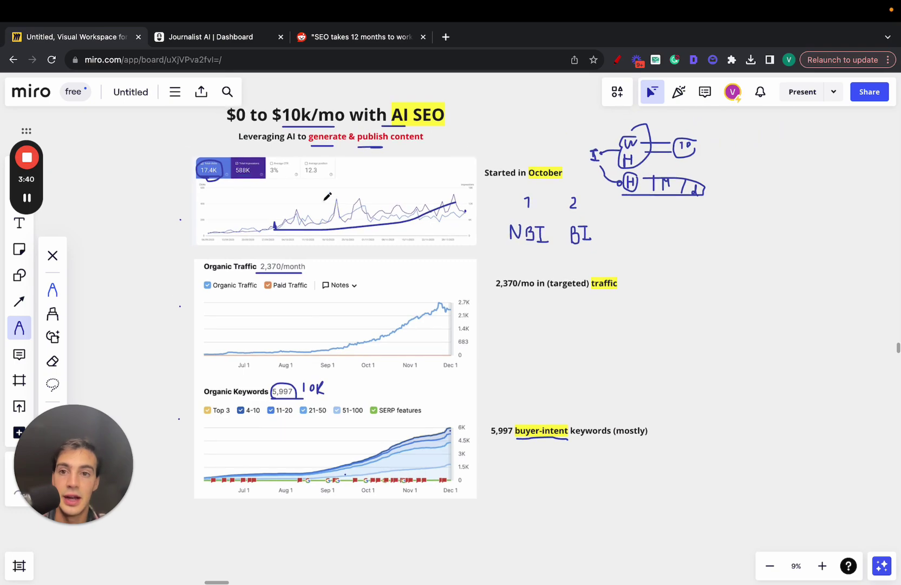
Bring up the Reddit SEO post, dismiss the page search bar, and scroll through it
left_click(342, 36)
scroll(345, 262, "down", 3)
key("Escape")
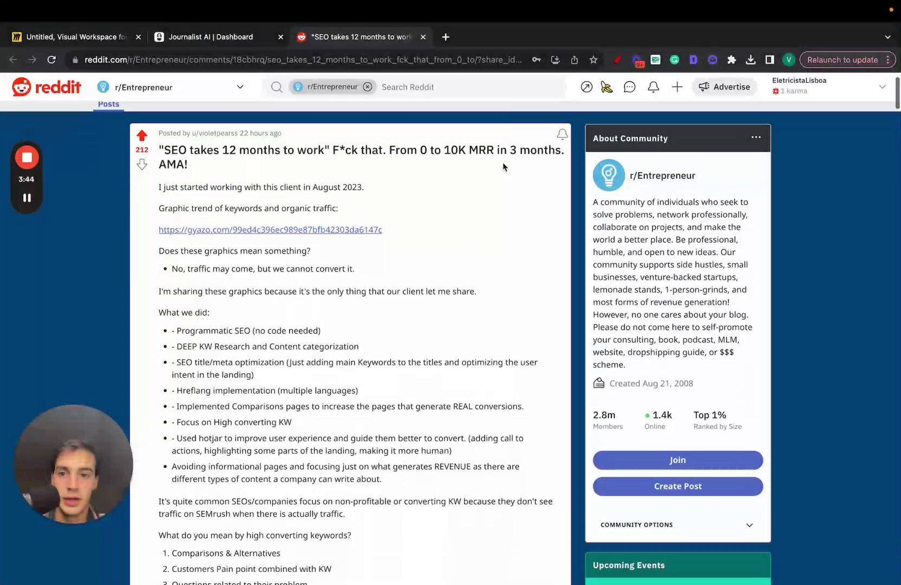
scroll(503, 167, "down", 5)
scroll(503, 167, "up", 8)
scroll(502, 162, "down", 2)
Read the first kart article in Journalist AI's preview, expanding its table of contents
left_click(214, 39)
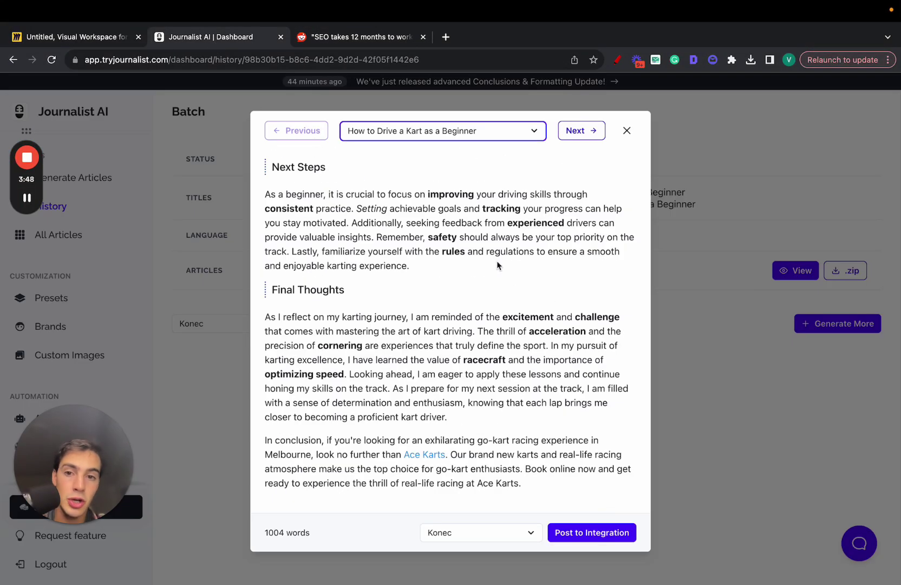
scroll(496, 261, "up", 15)
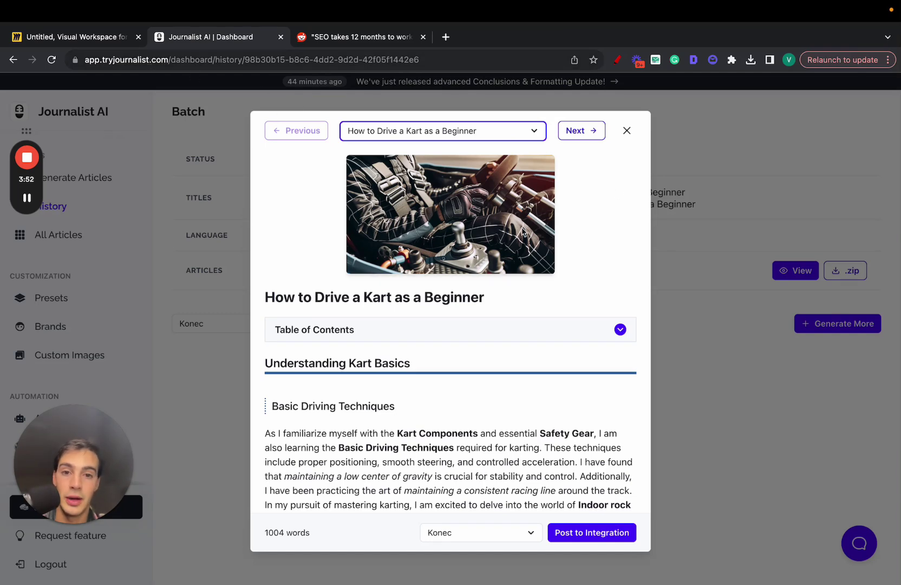
left_click(580, 191)
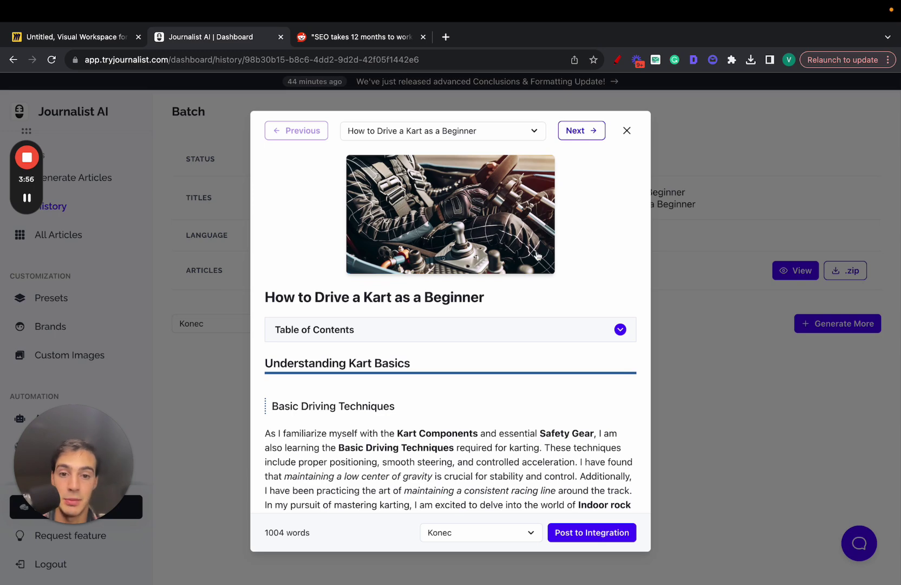
scroll(537, 254, "down", 3)
left_click(483, 205)
scroll(442, 298, "down", 3)
scroll(473, 275, "down", 6)
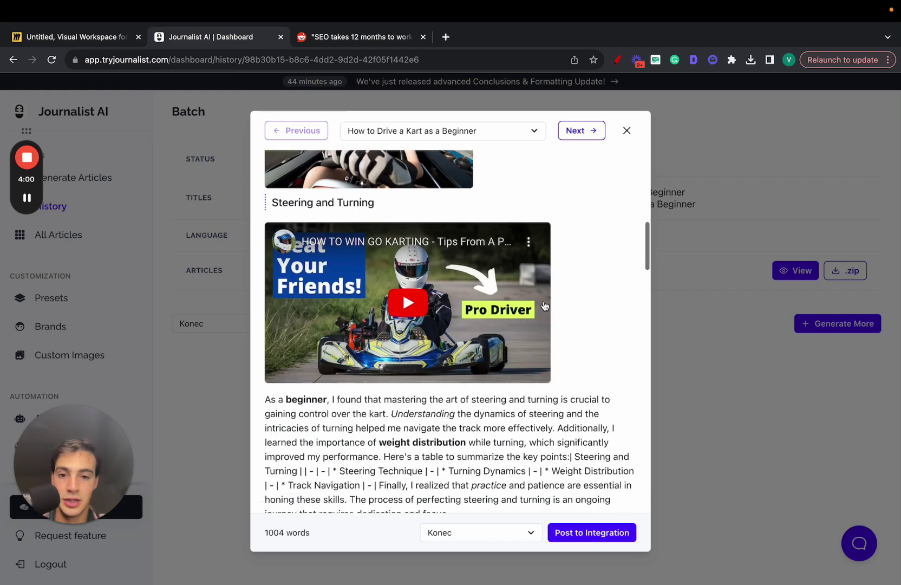
scroll(545, 306, "down", 8)
scroll(308, 226, "down", 8)
scroll(388, 302, "up", 5)
scroll(387, 302, "down", 20)
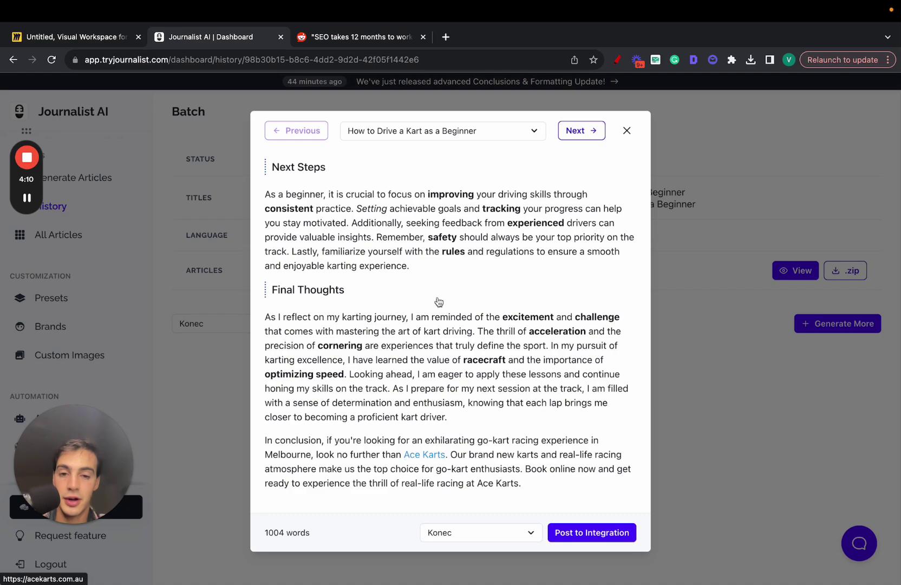
scroll(430, 274, "up", 20)
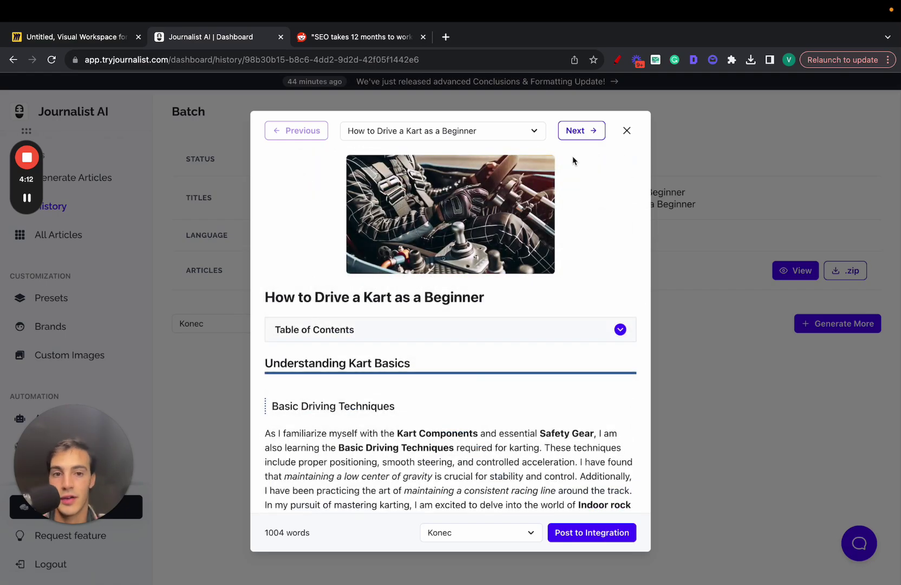
Read through the batch's second kart article
left_click(581, 131)
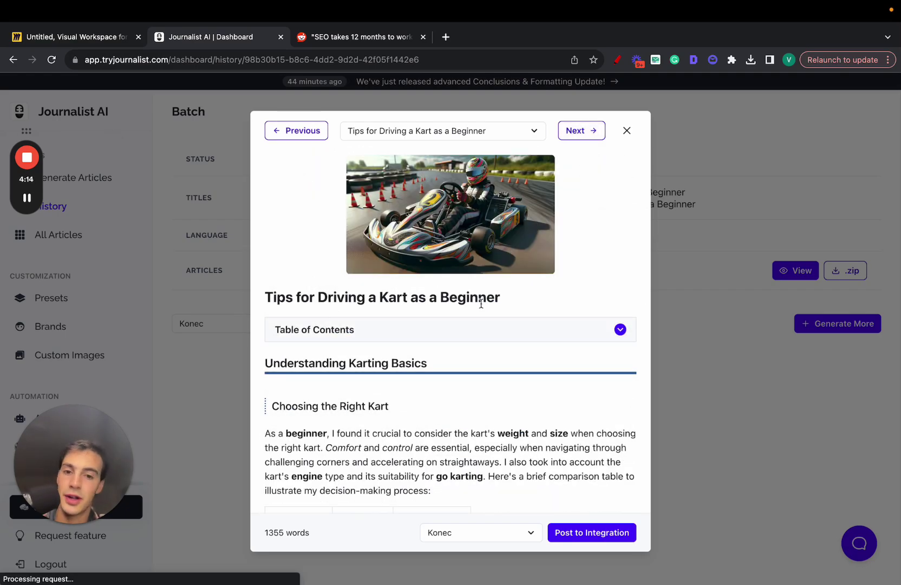
scroll(494, 302, "down", 5)
scroll(509, 301, "up", 5)
scroll(509, 301, "down", 8)
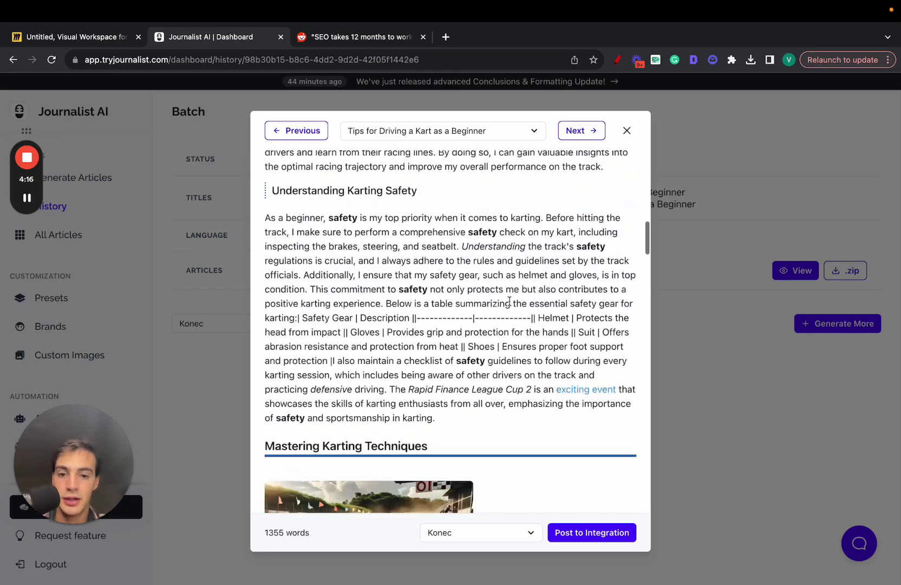
scroll(509, 301, "down", 10)
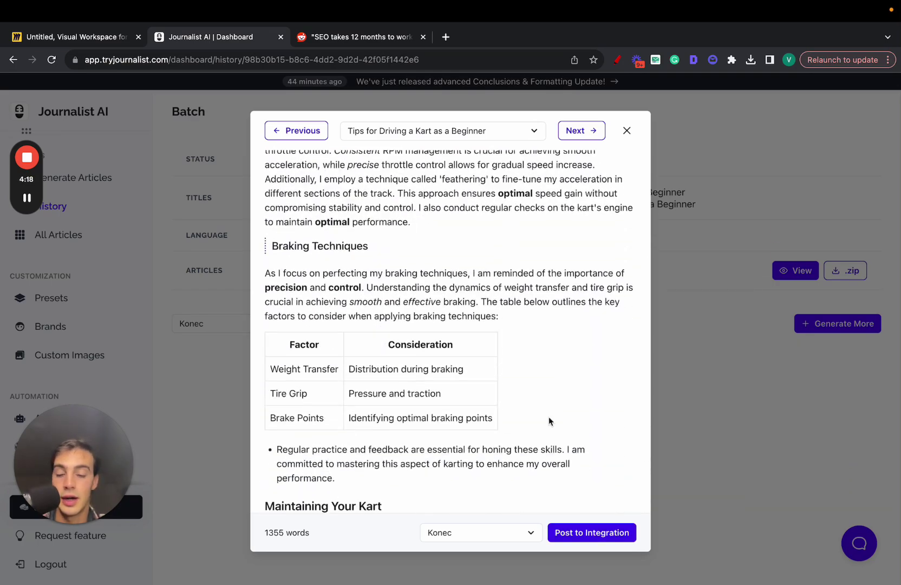
scroll(549, 421, "down", 5)
scroll(565, 266, "up", 15)
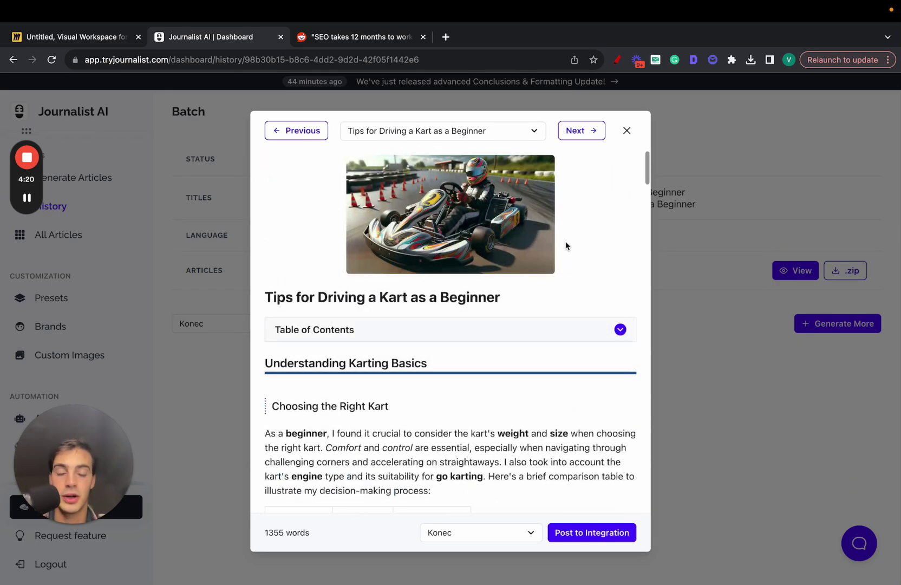
scroll(544, 255, "down", 20)
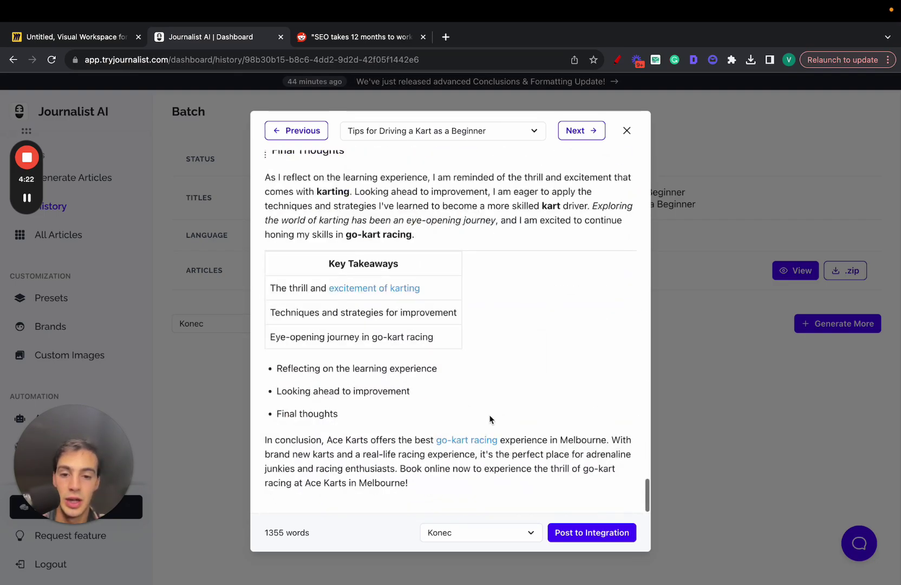
Check the linked Ace Karts go-kart racing site, then close it and the article preview
left_click(467, 440, "super")
left_click(340, 46)
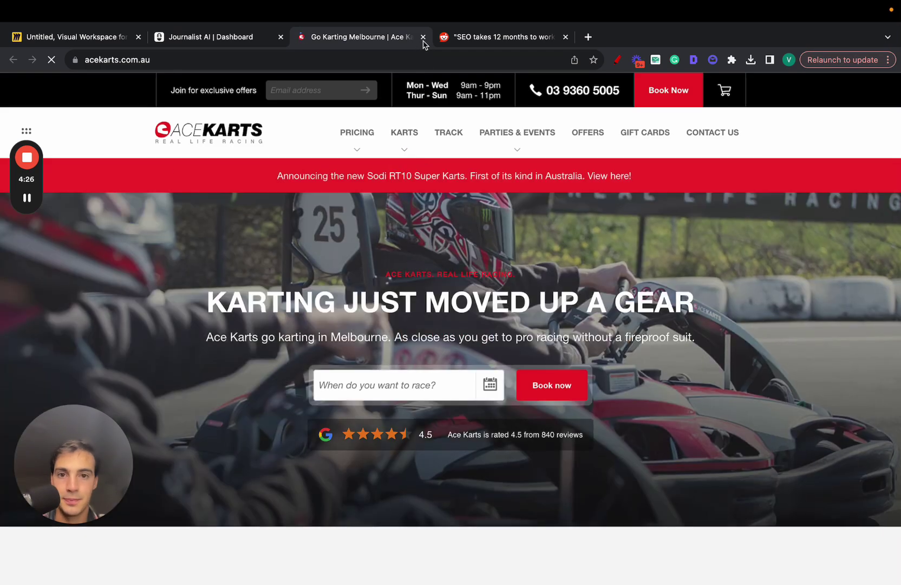
left_click(423, 37)
left_click(627, 130)
Find the Golden Retriever grooming batch in History and preview "Golden Retriever Grooming 101"
left_click(106, 216)
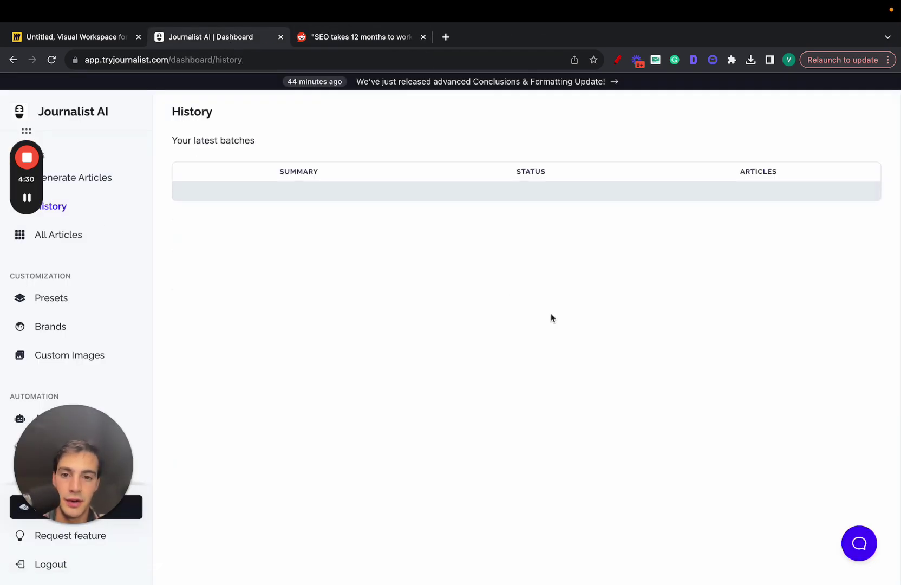
key("super+f")
type("gro")
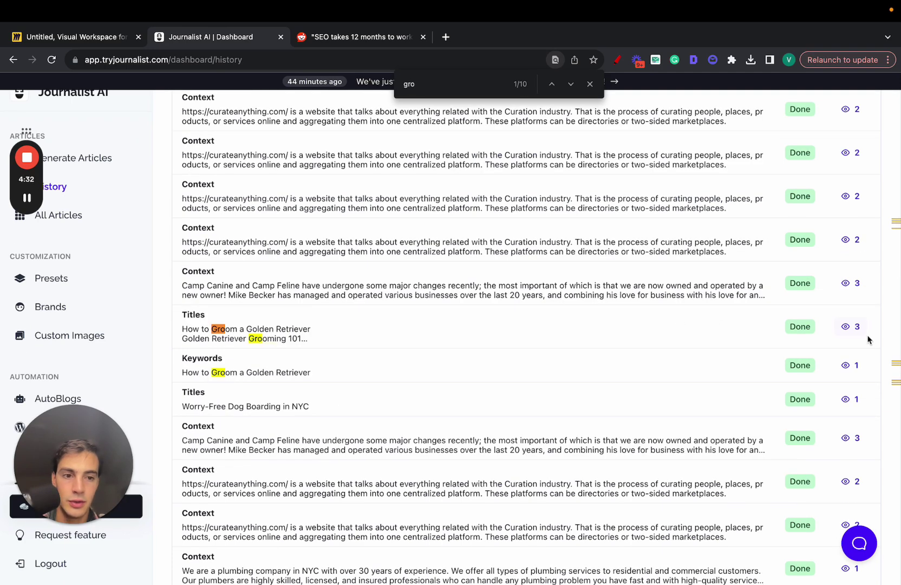
left_click(826, 326)
left_click(794, 282)
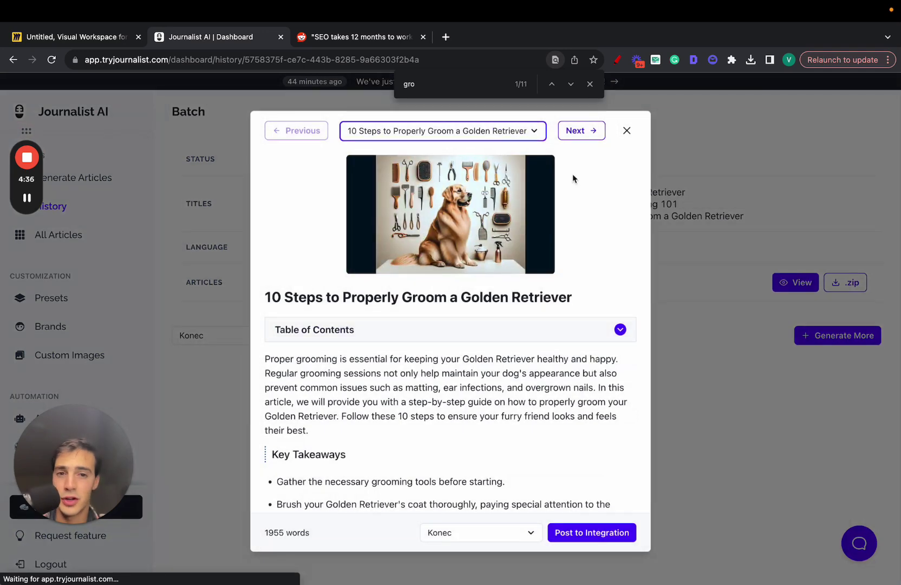
left_click(582, 131)
left_click(583, 136)
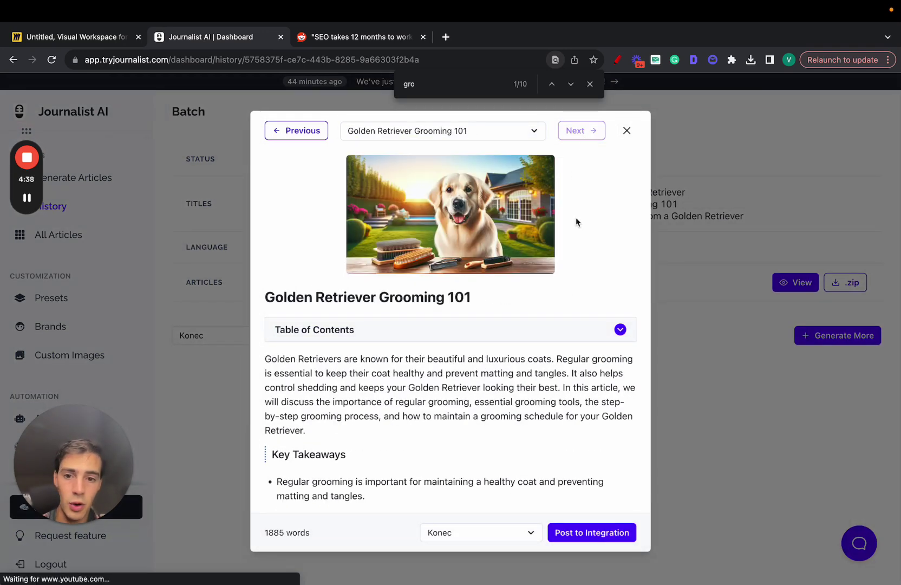
Read down to the "Nail Clippers and Grinders" heading, select it, and play the nail-grinding video
scroll(576, 217, "down", 5)
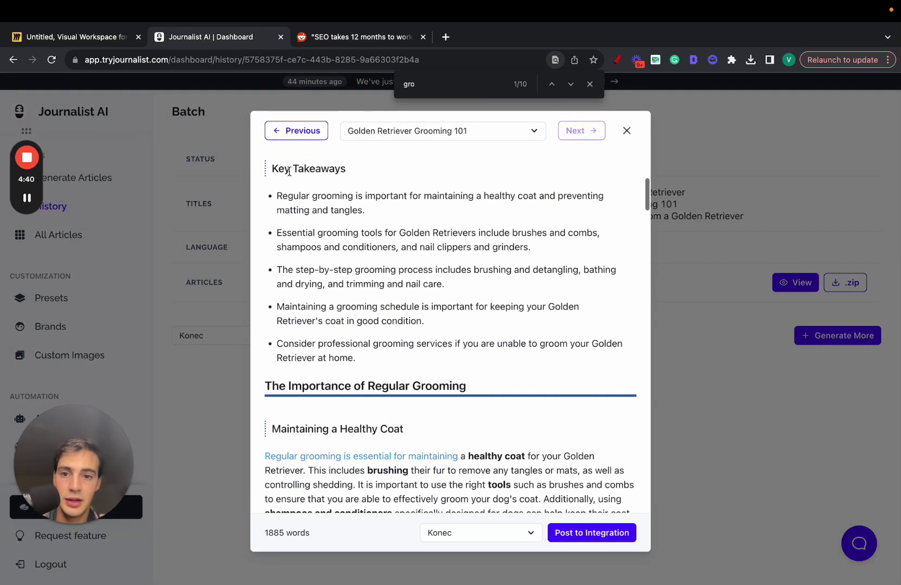
scroll(289, 171, "down", 5)
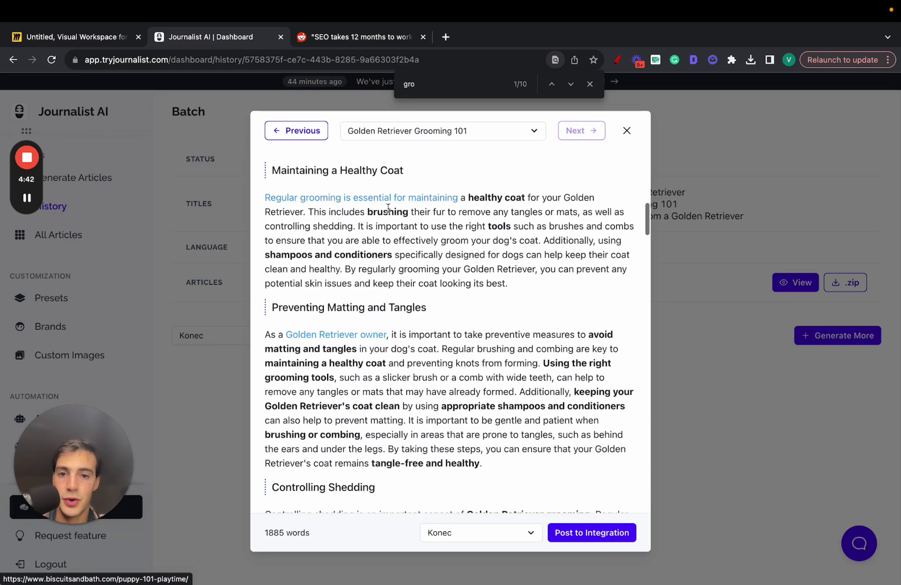
scroll(359, 332, "down", 2)
scroll(480, 299, "up", 3)
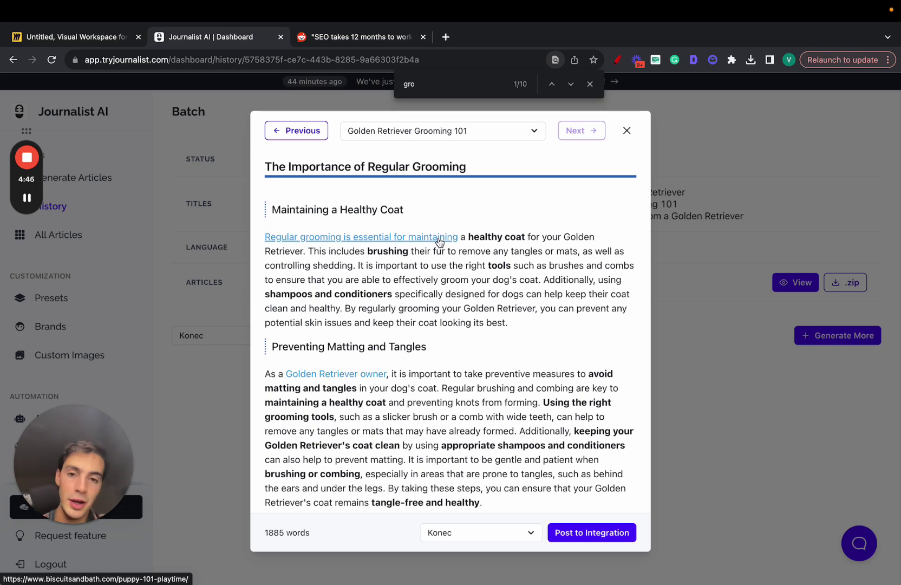
scroll(521, 266, "down", 5)
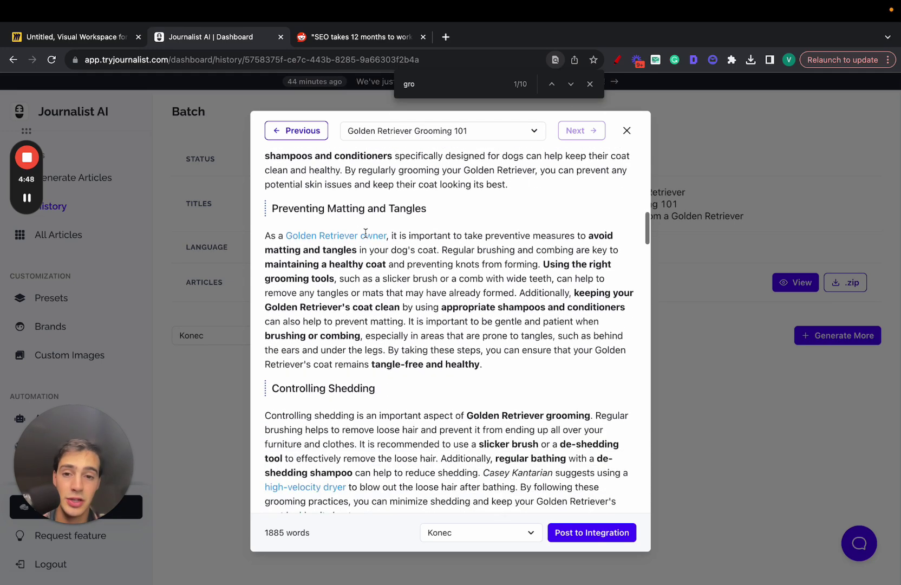
scroll(339, 261, "down", 6)
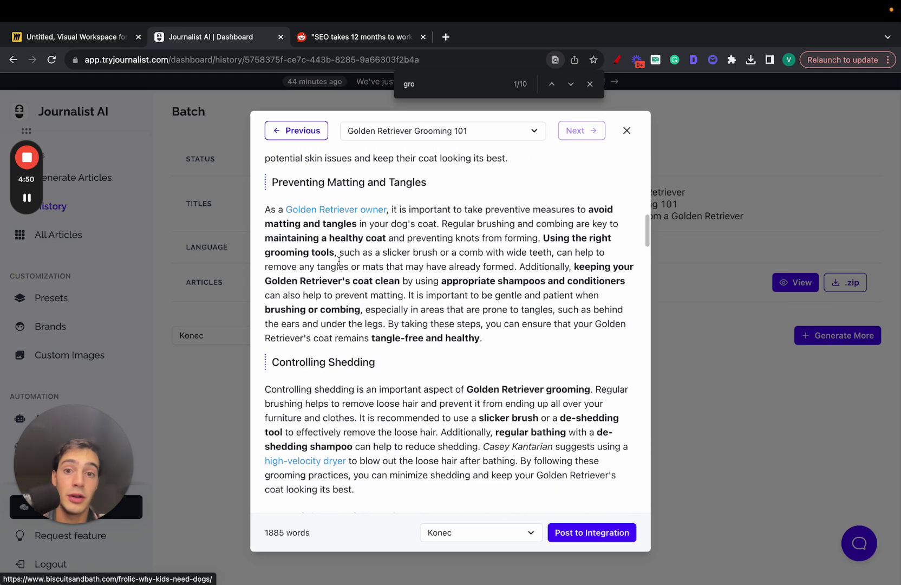
scroll(383, 253, "down", 8)
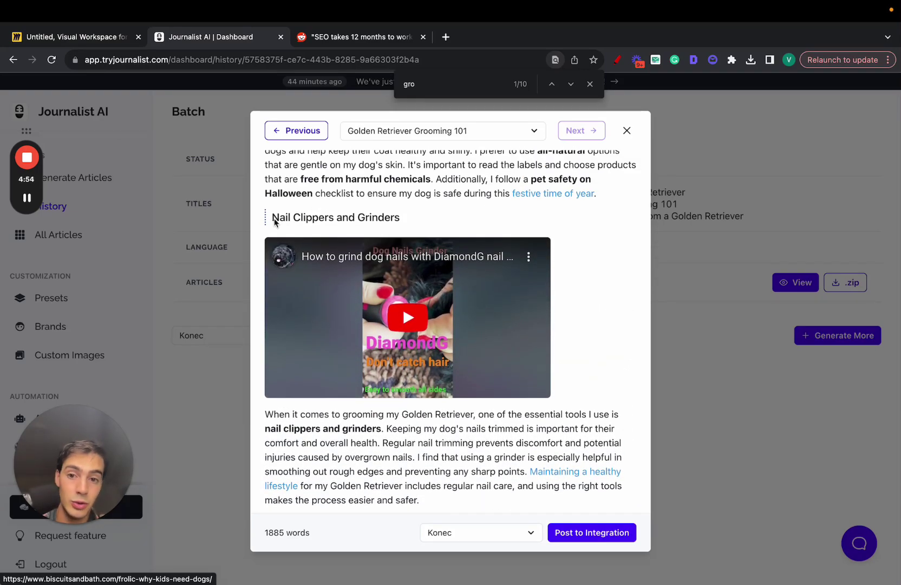
left_click_drag(272, 219, 417, 223)
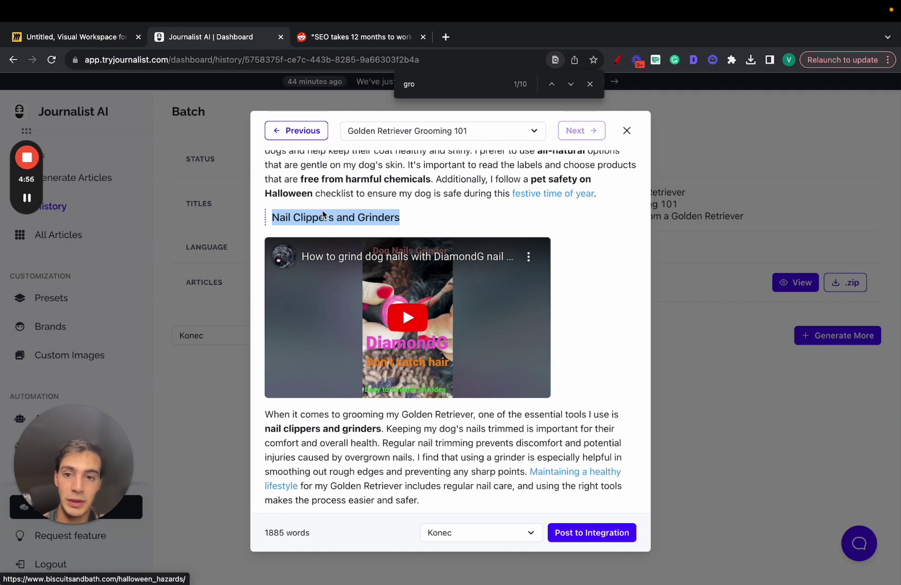
triple_click(276, 217)
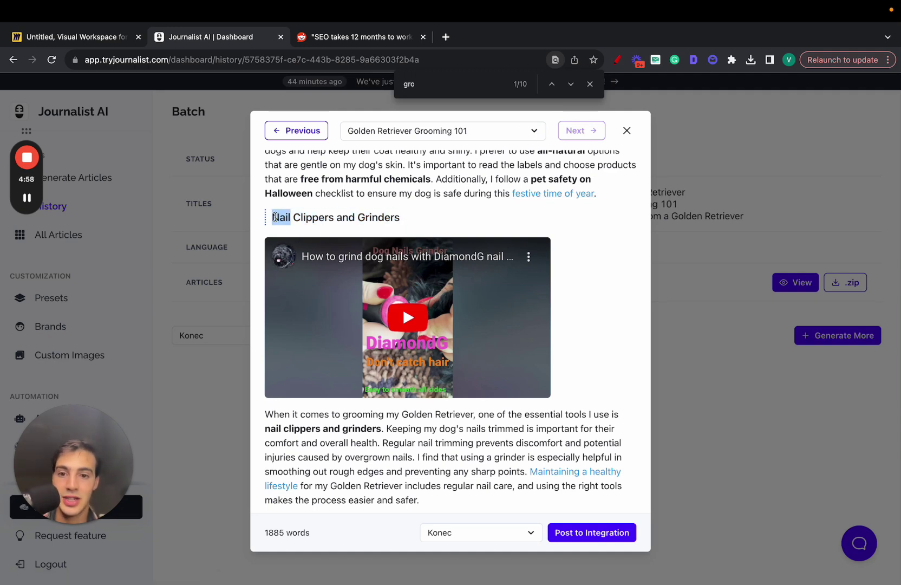
left_click(415, 271)
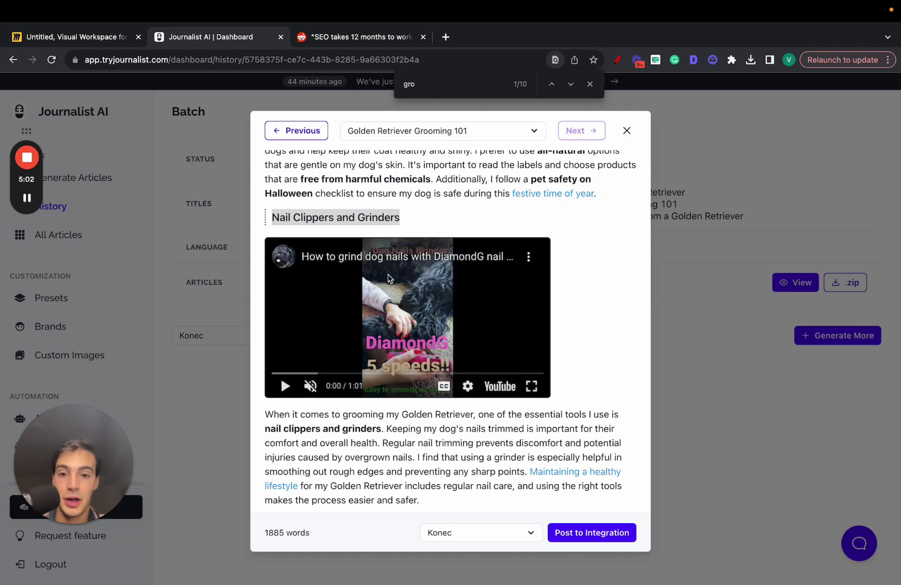
Finish reading, then step back to "10 Steps to Properly Groom a Golden Retriever"
scroll(412, 268, "down", 1)
scroll(413, 240, "up", 15)
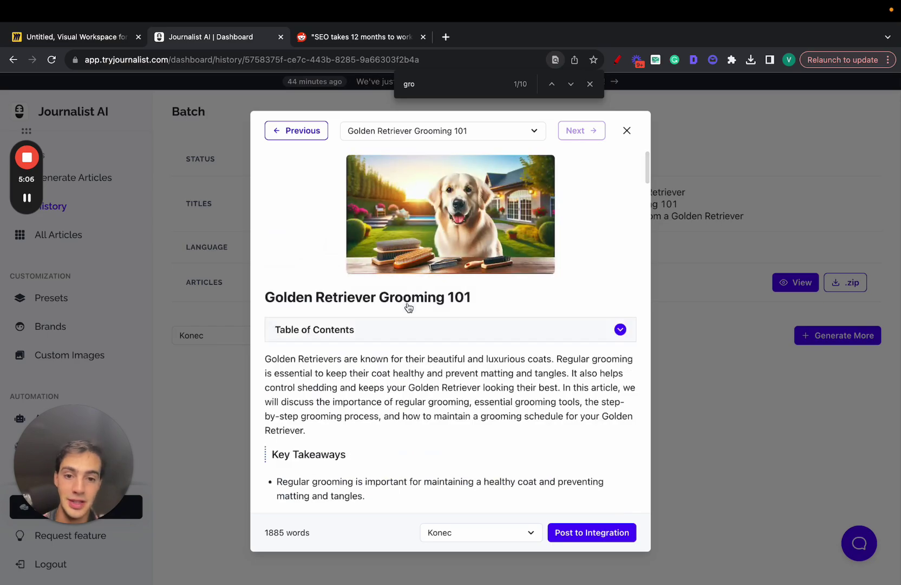
scroll(443, 324, "down", 10)
scroll(451, 301, "down", 12)
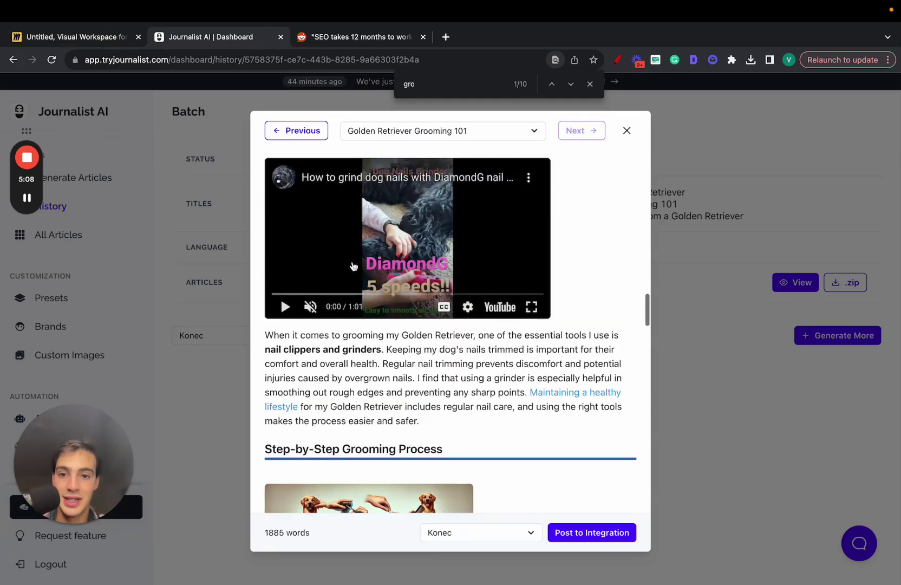
scroll(357, 269, "down", 15)
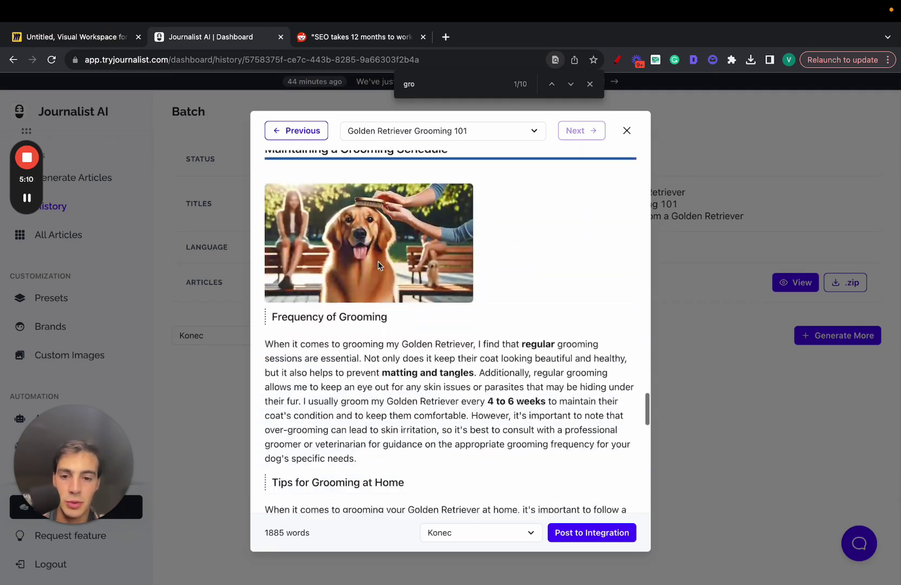
scroll(566, 372, "up", 3)
left_click_drag(265, 306, 573, 507)
scroll(477, 383, "down", 2)
scroll(508, 313, "up", 6)
scroll(508, 313, "up", 15)
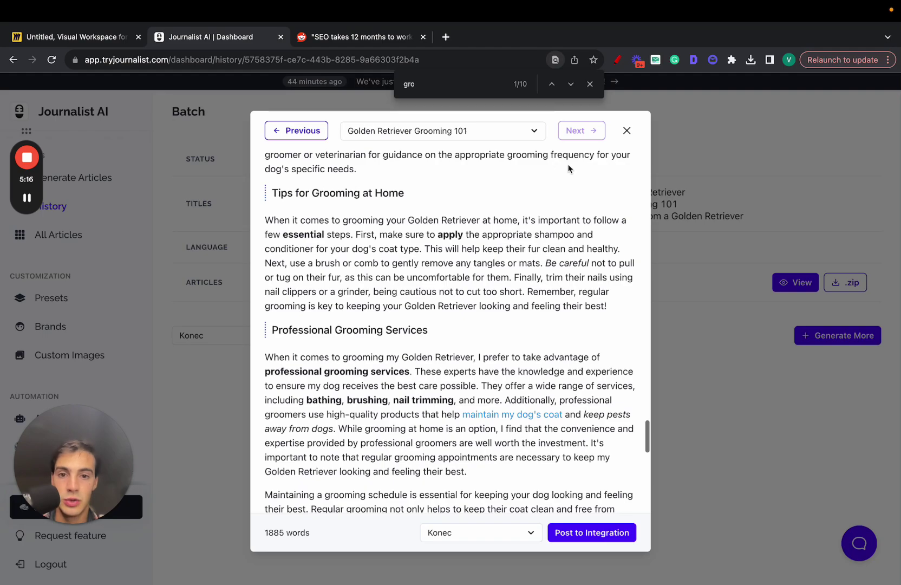
left_click(300, 135)
left_click(300, 134)
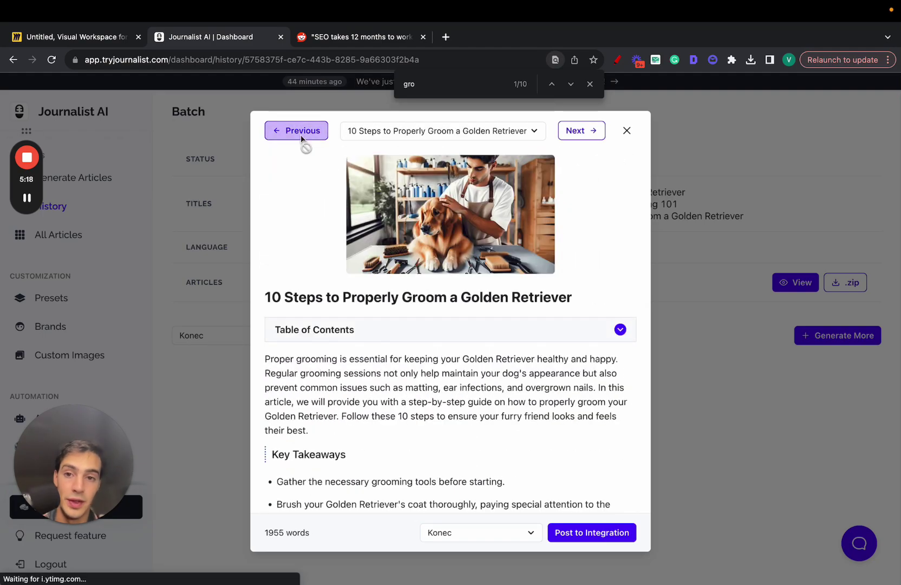
Close the grooming article viewer and return to the "$0 to $10k/mo with AI SEO" Miro board
left_click(625, 130)
left_click(110, 38)
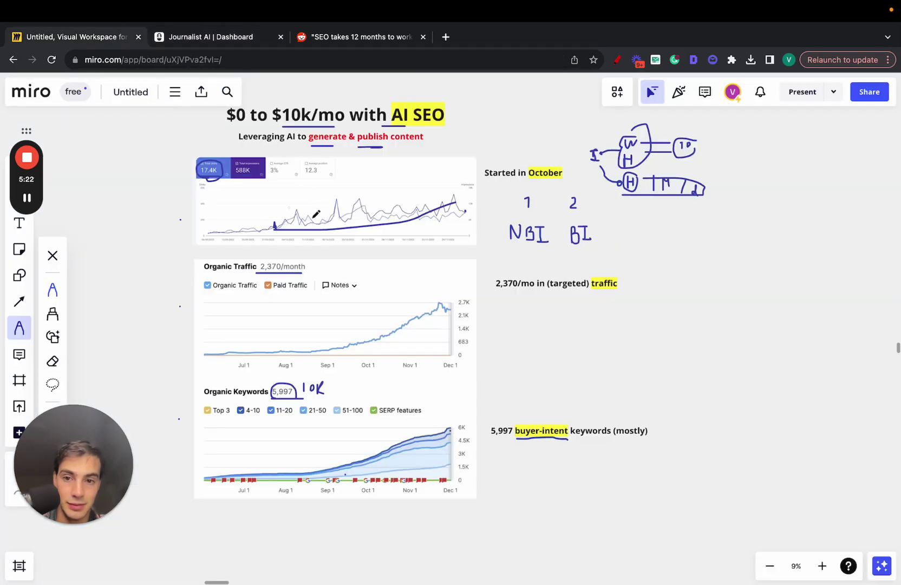
left_click(194, 43)
left_click(82, 42)
scroll(316, 148, "up", 5)
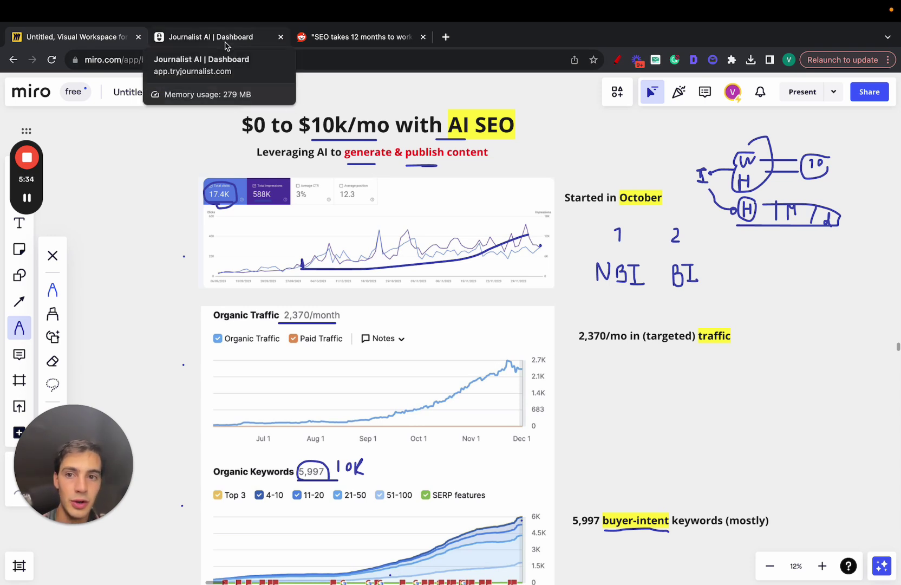
Browse the Generate Articles language list, keep English, and go back to Miro
left_click(227, 46)
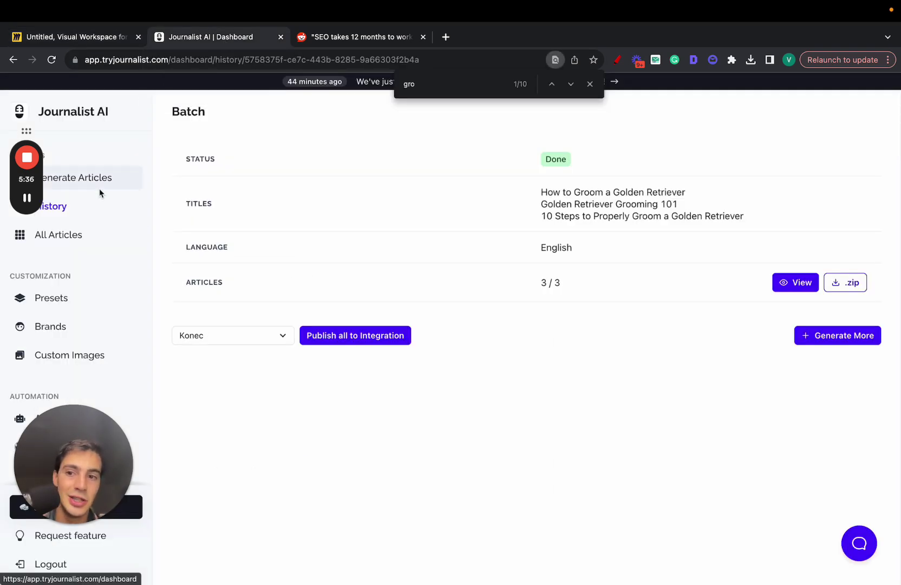
left_click(85, 182)
left_click(514, 379)
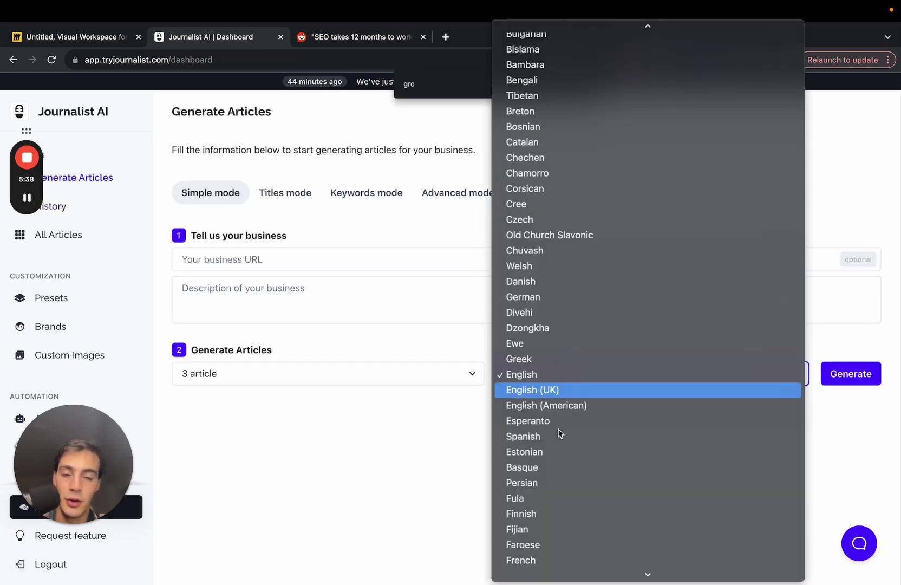
scroll(560, 435, "down", 8)
scroll(559, 433, "down", 20)
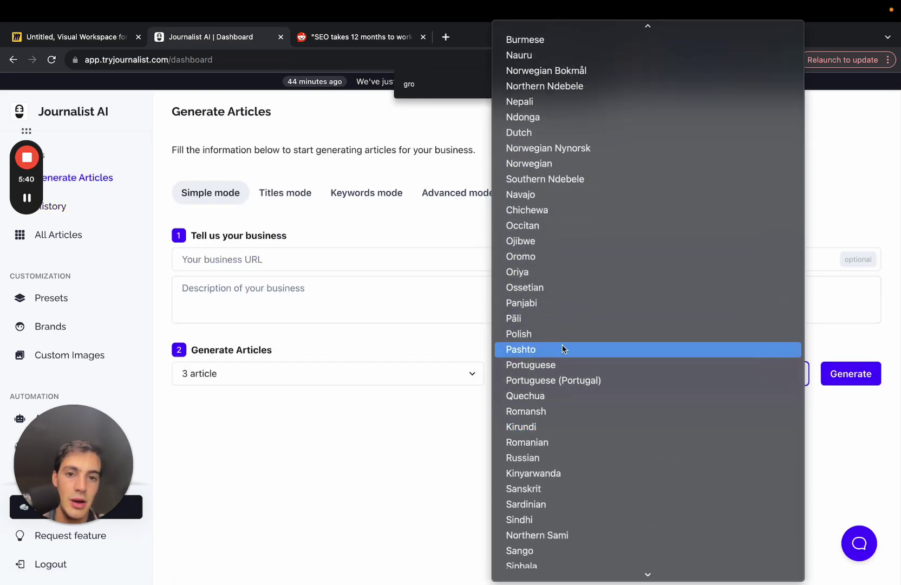
scroll(562, 347, "up", 20)
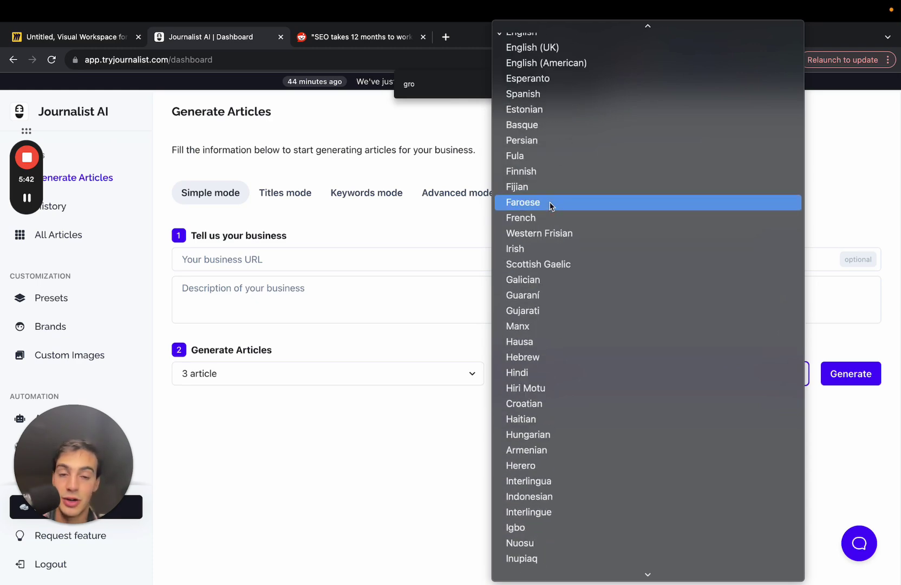
scroll(593, 533, "down", 10)
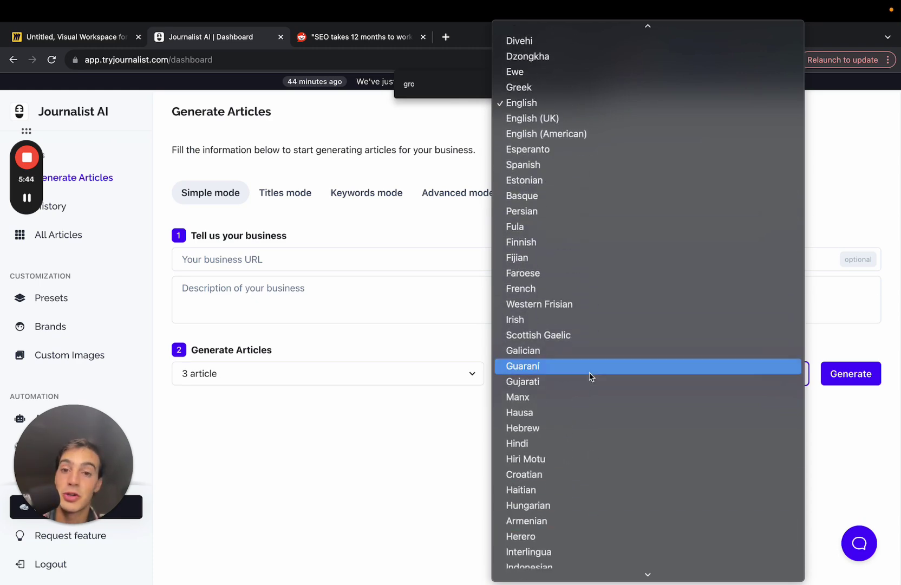
left_click(446, 438)
left_click(119, 43)
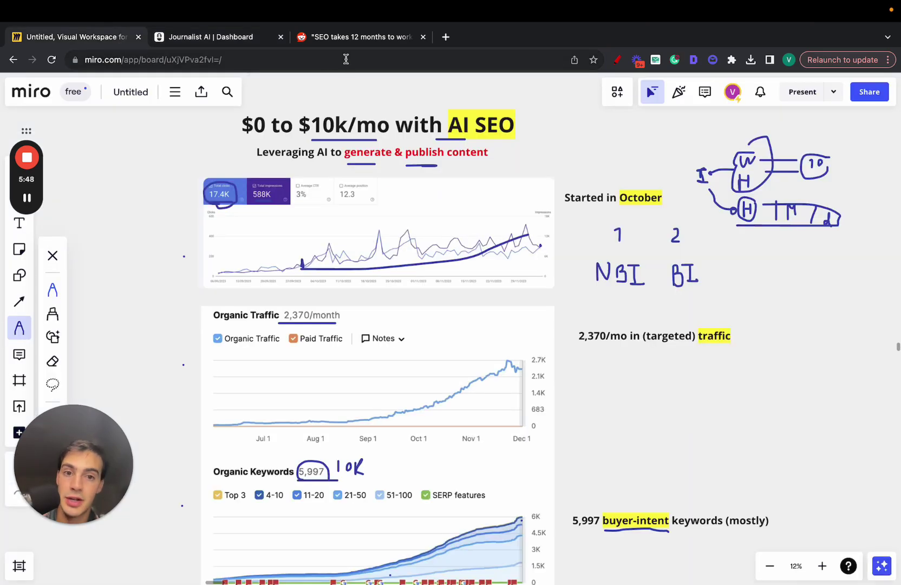
left_click(342, 38)
scroll(343, 48, "down", 5)
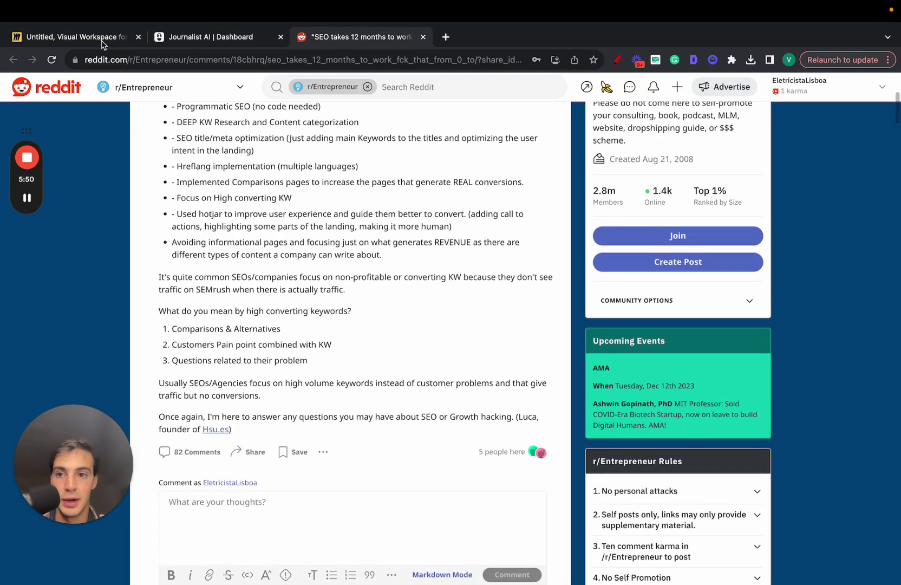
left_click(103, 41)
scroll(244, 237, "down", 2)
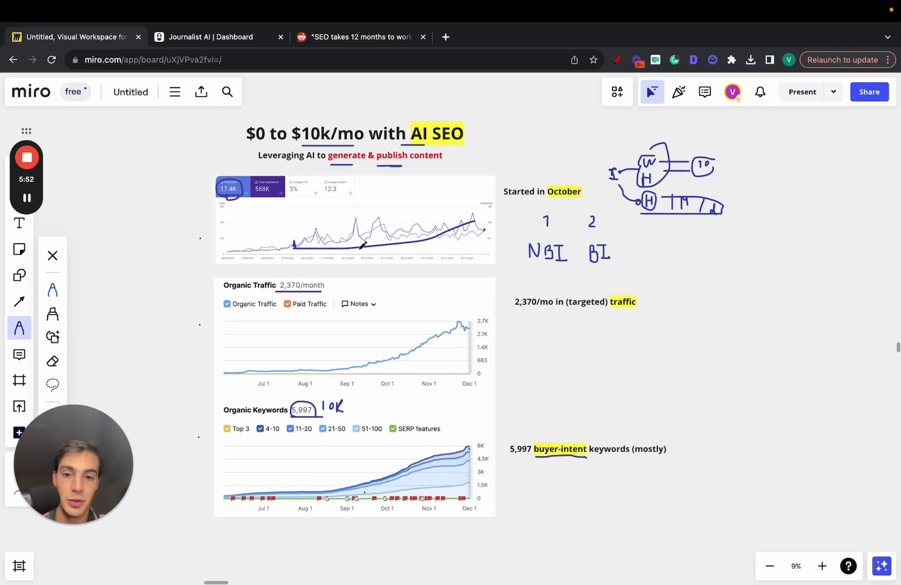
left_click(182, 44)
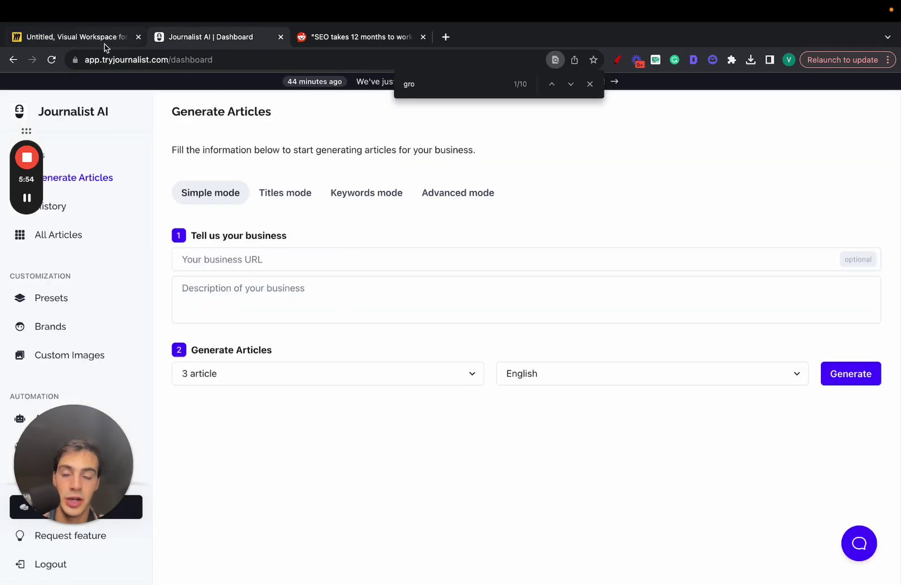
left_click(313, 45)
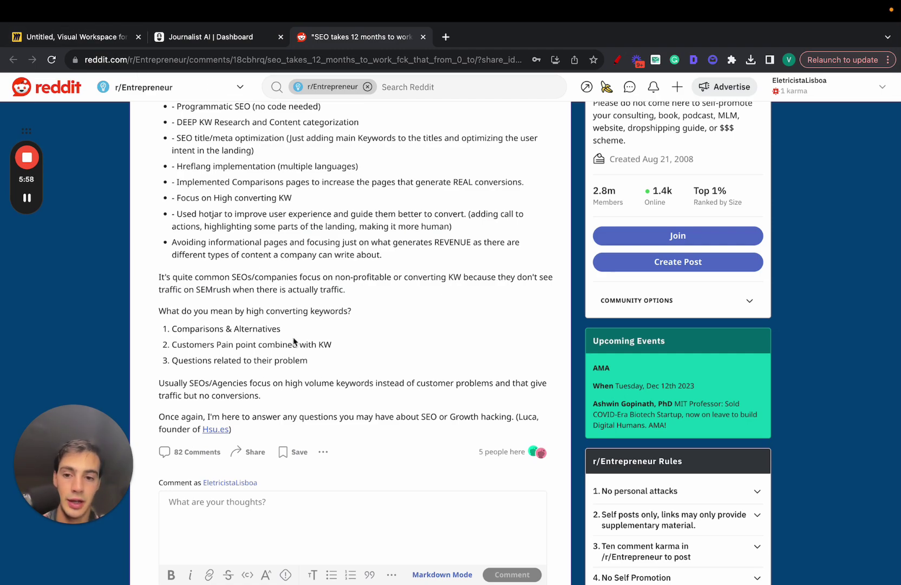
left_click(109, 43)
scroll(589, 318, "right", 3)
scroll(589, 318, "left", 3)
scroll(589, 317, "up", 3)
scroll(589, 317, "down", 1)
scroll(589, 317, "left", 1)
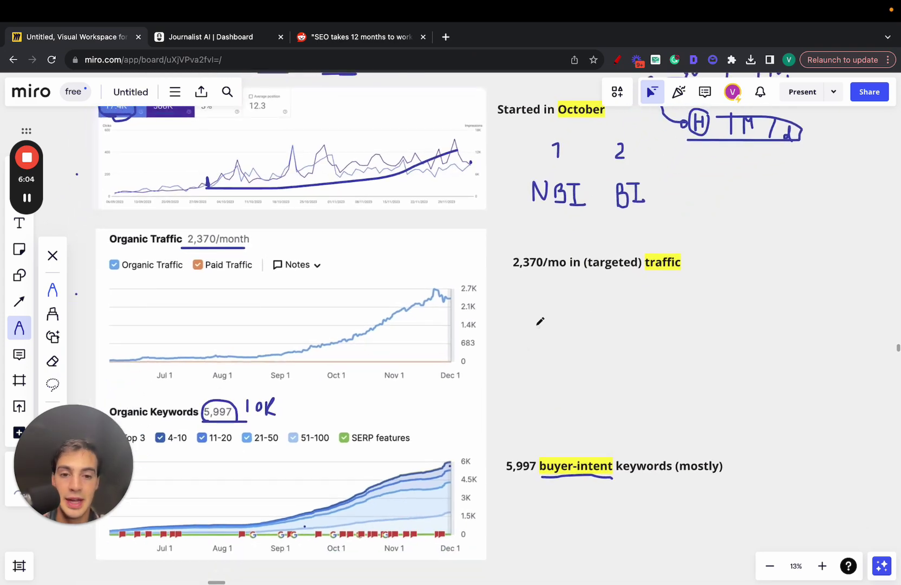
Hand-write T, L and M under the 2,370/mo traffic note, then return to Journalist AI
left_click_drag(536, 313, 558, 313)
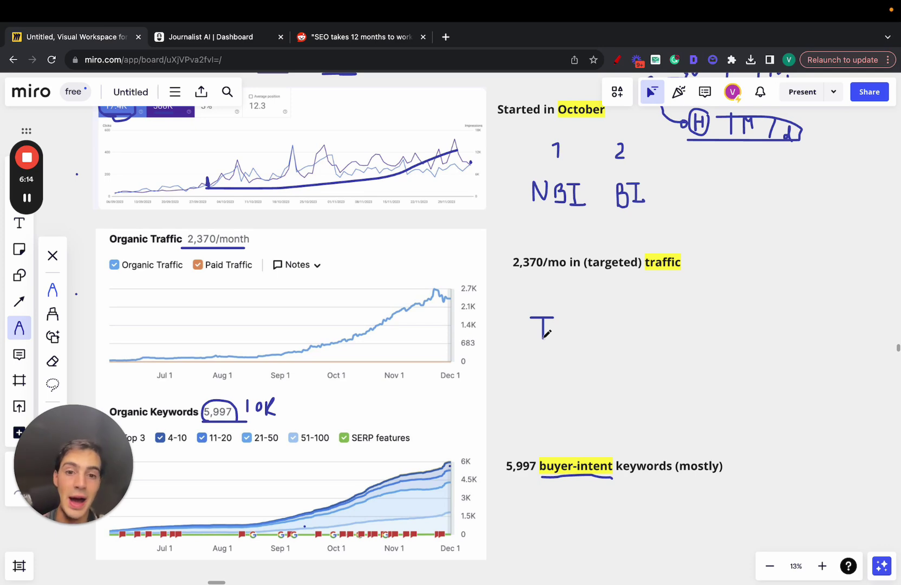
scroll(546, 333, "up", 3)
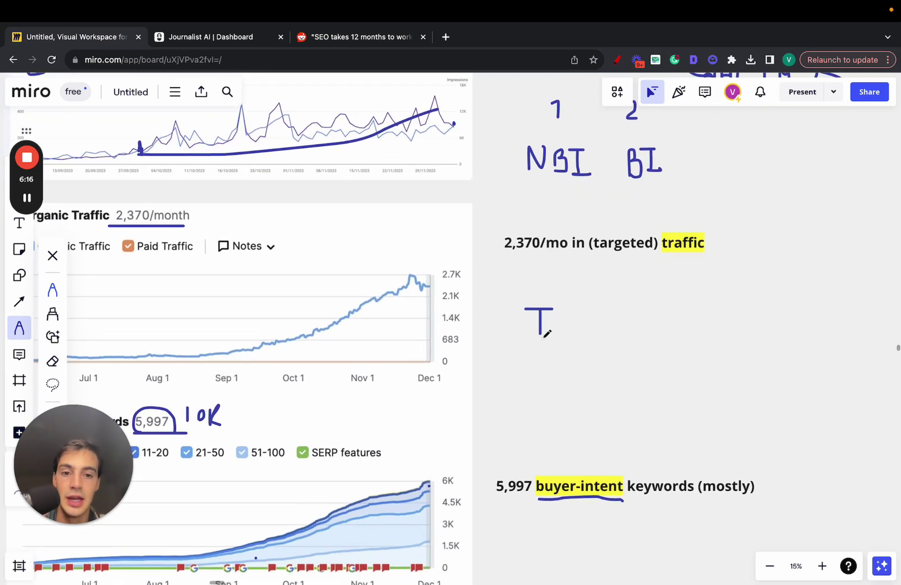
left_click_drag(579, 308, 599, 329)
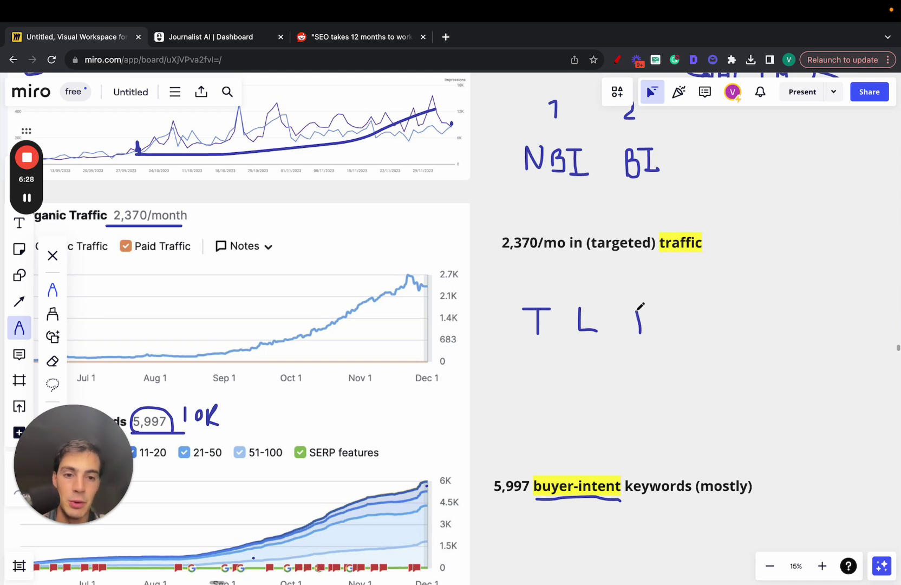
left_click_drag(614, 336, 627, 330)
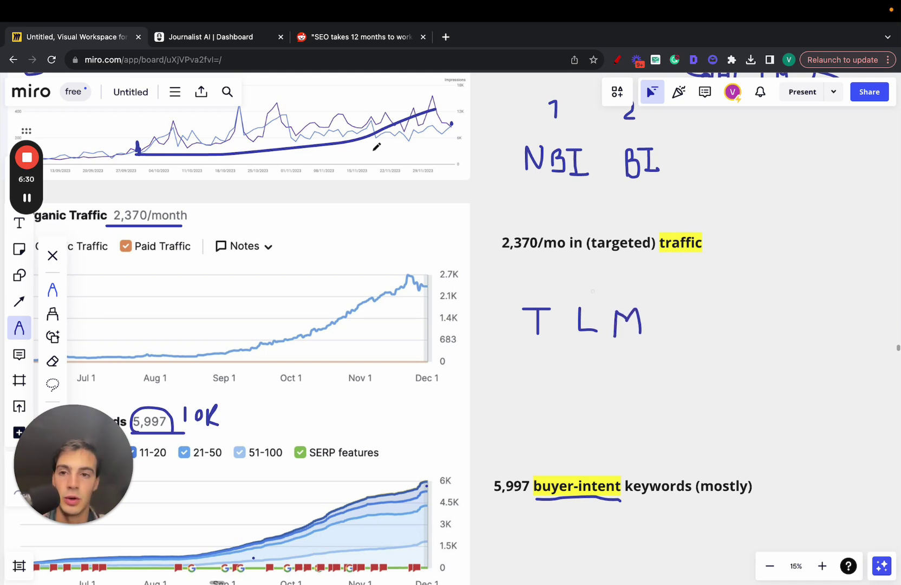
left_click(213, 46)
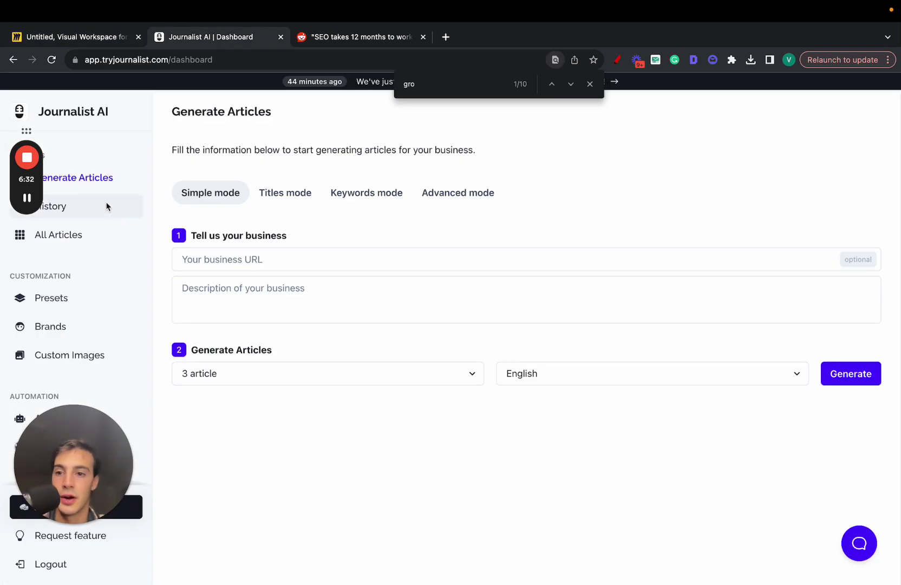
Switch article generation to Advanced mode with 300 articles
left_click(307, 375)
left_click(438, 220)
left_click(451, 192)
left_click(336, 327)
left_click(326, 461)
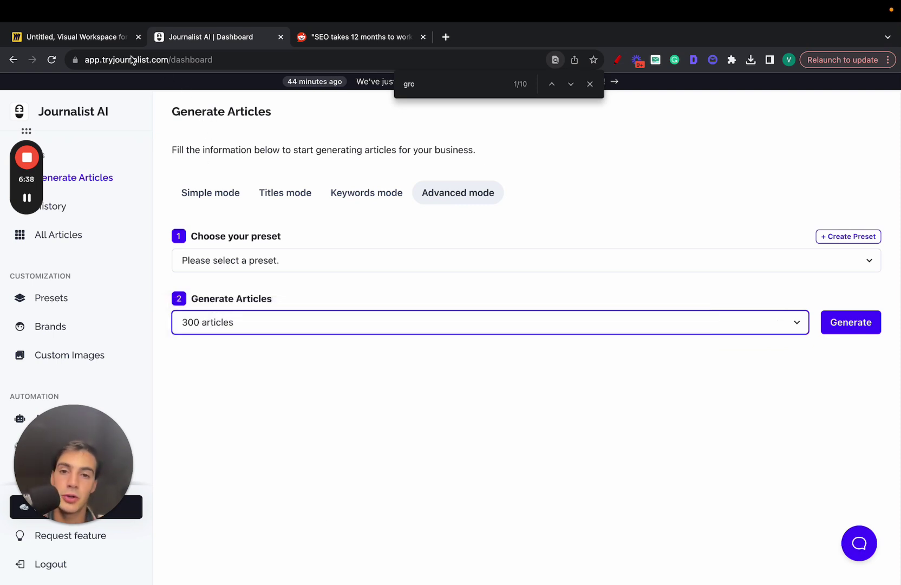
Glance over the Miro board, then close the find bar on the Generate Articles page
left_click(100, 43)
scroll(606, 291, "down", 3)
scroll(507, 274, "left", 3)
scroll(508, 274, "up", 2)
scroll(508, 274, "up", 1)
left_click(210, 40)
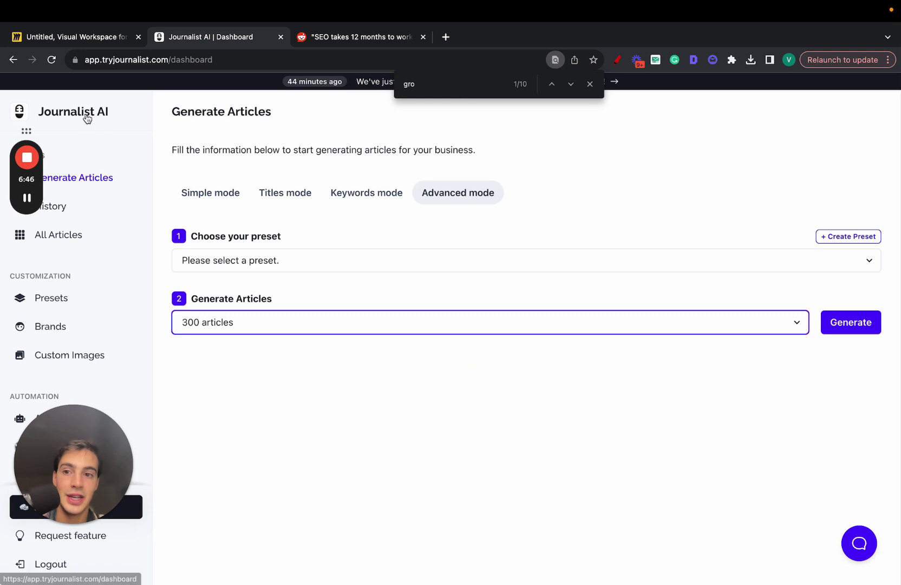
left_click(591, 85)
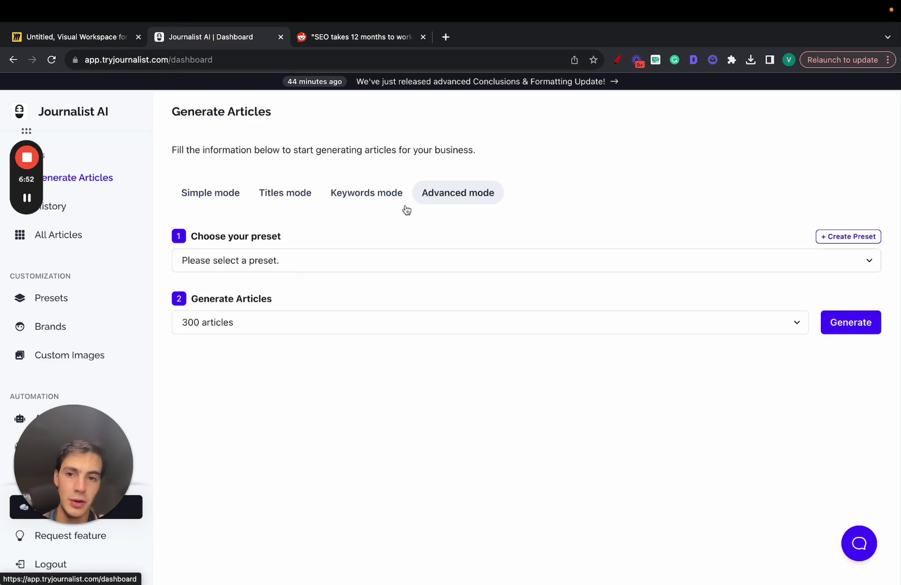
Start a new preset and raise Creativity toward creative and original
left_click(837, 240)
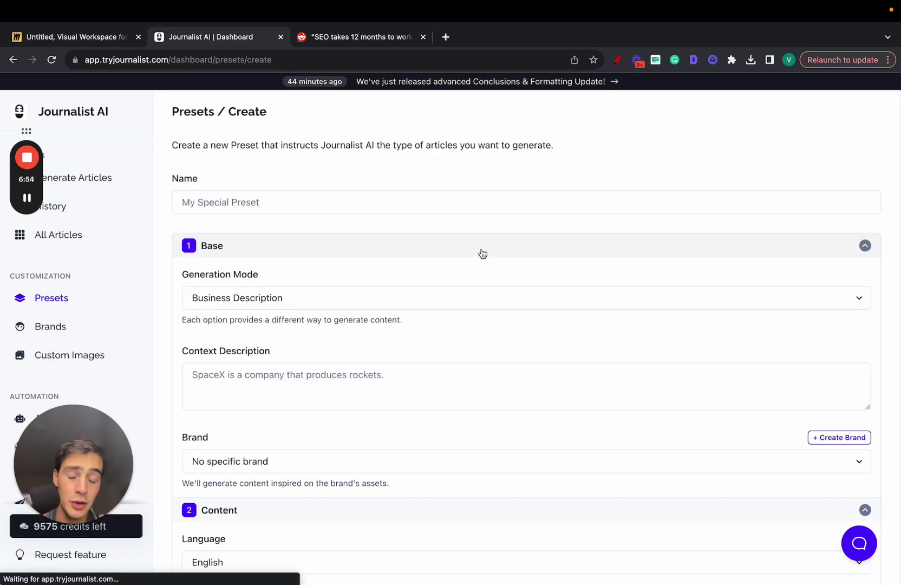
scroll(482, 254, "down", 6)
left_click(394, 310)
left_click_drag(394, 310, 697, 285)
Keep point of view on Automatic and headings auto-generated
scroll(221, 261, "down", 3)
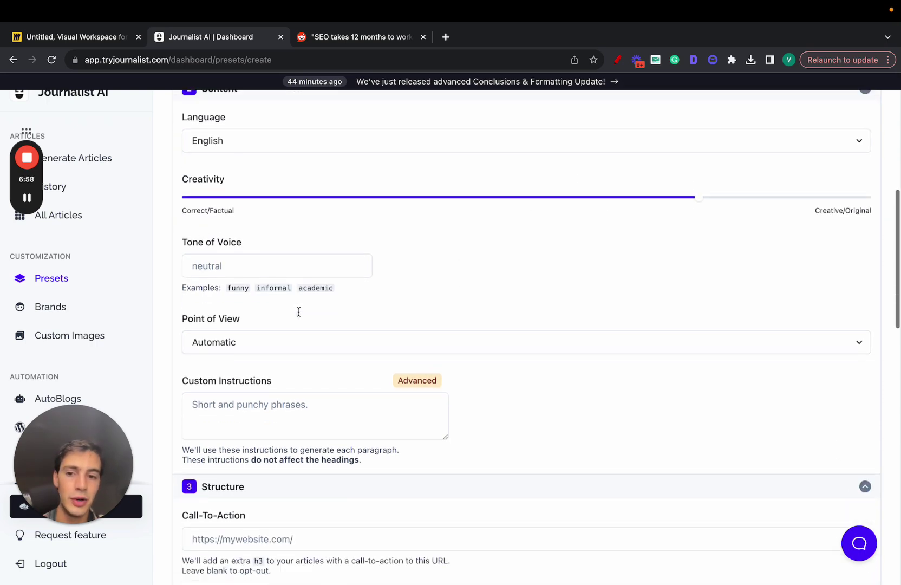
left_click(268, 292)
left_click(315, 244)
scroll(325, 304, "down", 5)
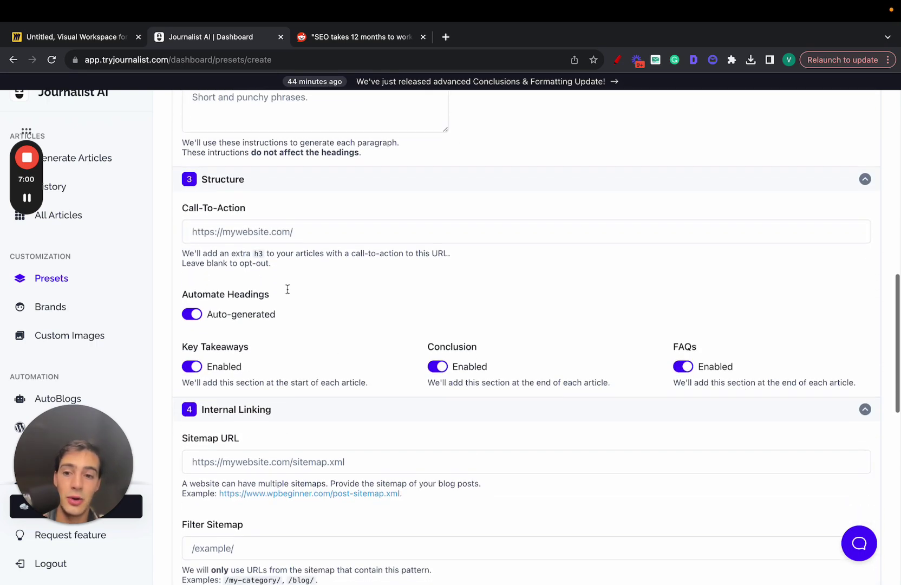
scroll(204, 249, "down", 1)
left_click(195, 252)
left_click(195, 252)
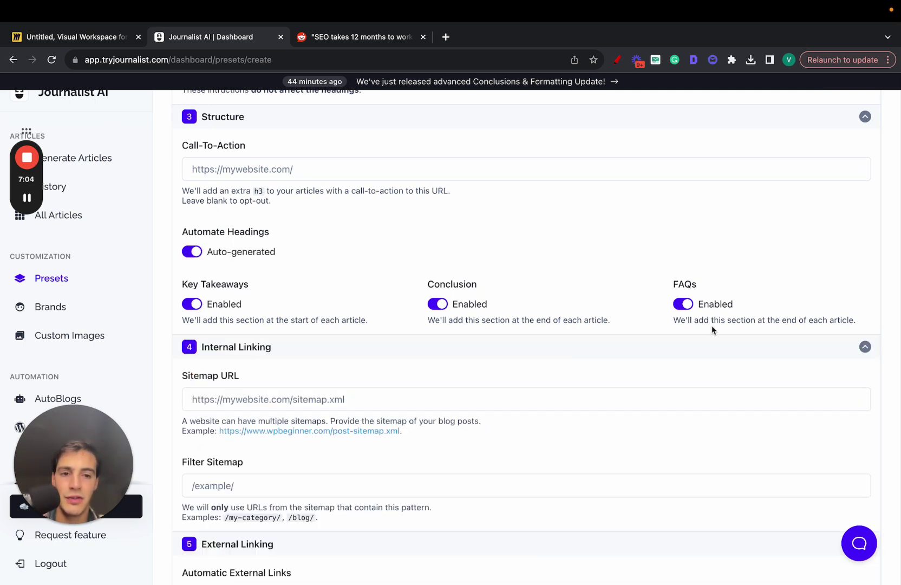
Check Internal Linking and keep Google License-Free Photos as the image provider
scroll(444, 327, "down", 3)
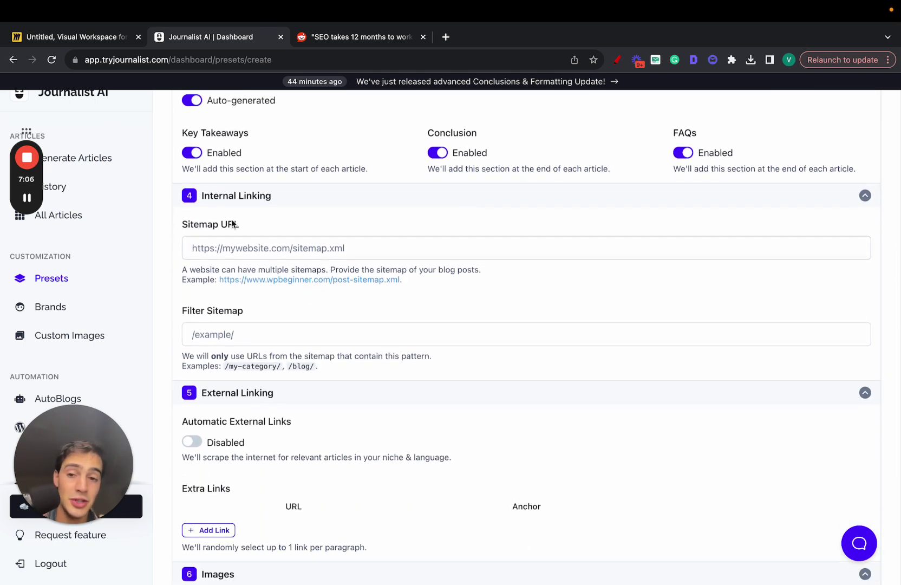
left_click(273, 200)
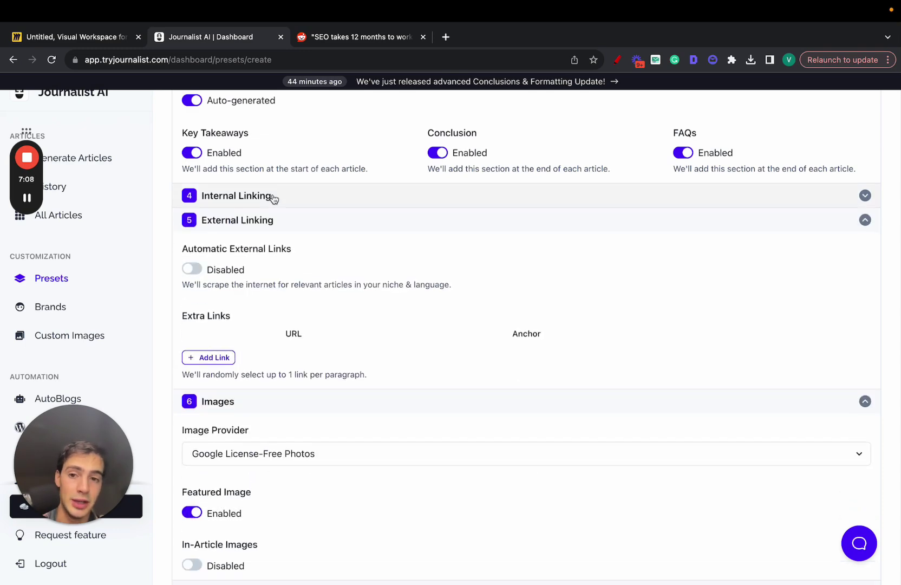
left_click(273, 198)
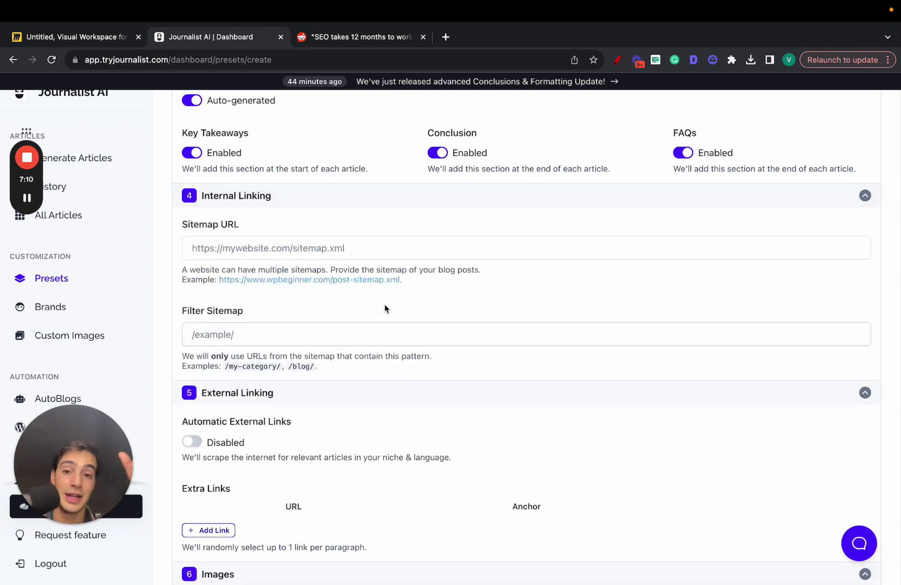
scroll(385, 309, "down", 5)
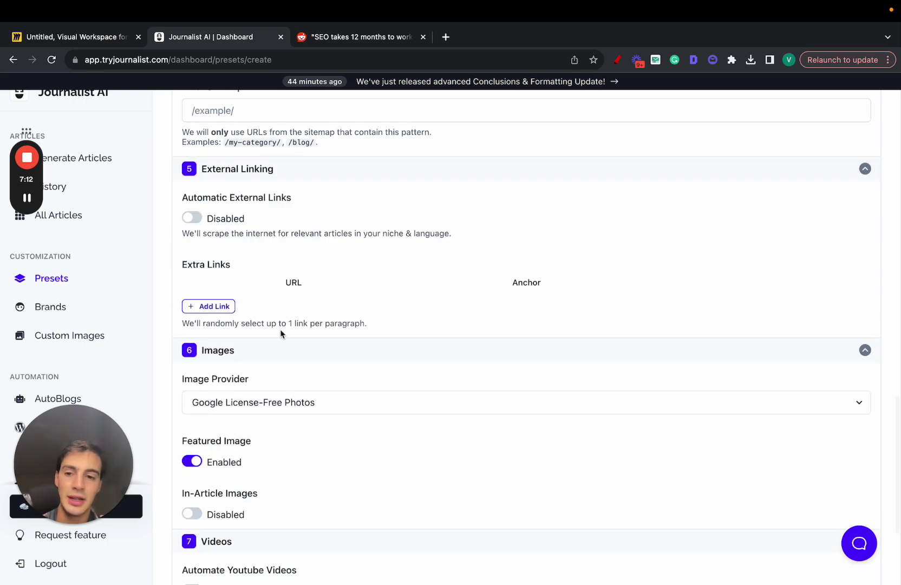
left_click(272, 321)
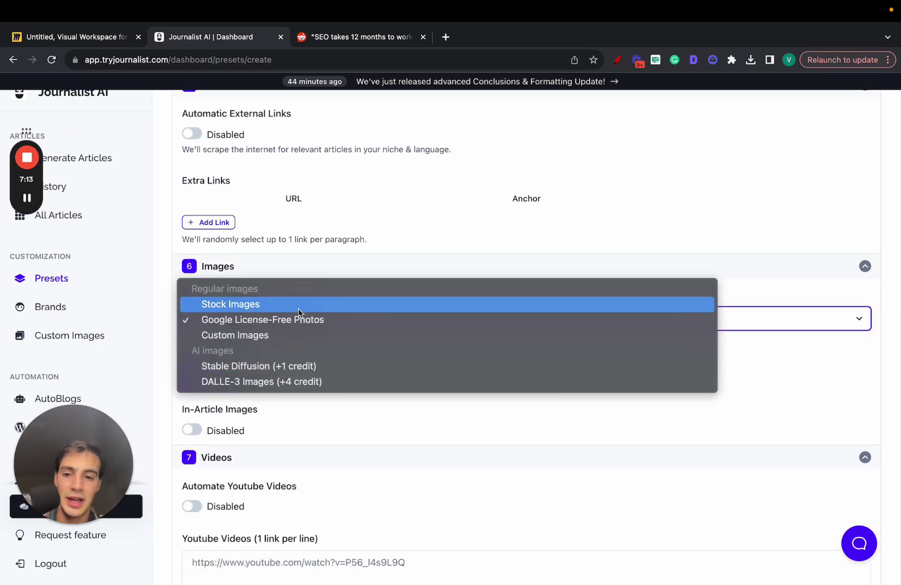
left_click(754, 415)
Enable automated YouTube videos and scroll back to the top of the form
scroll(754, 414, "down", 2)
left_click(198, 407)
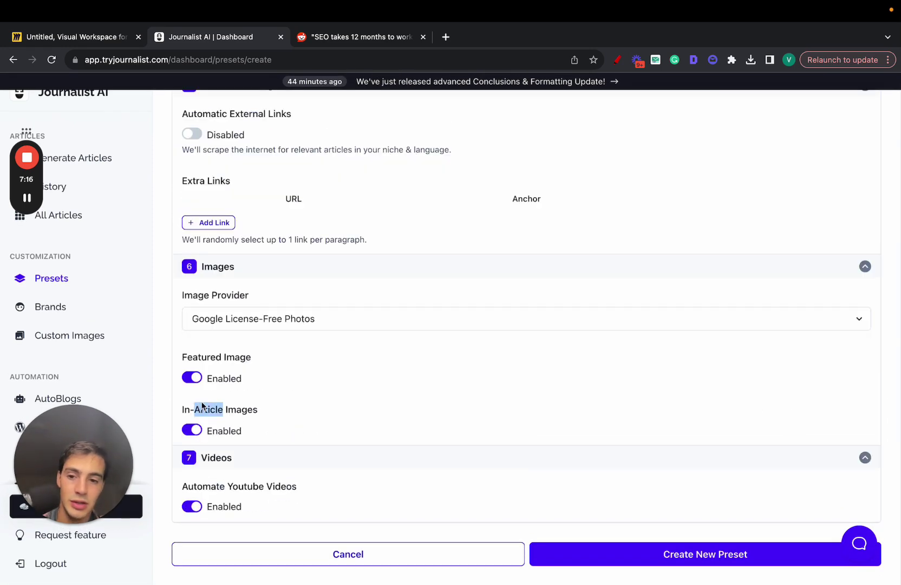
scroll(217, 313, "up", 20)
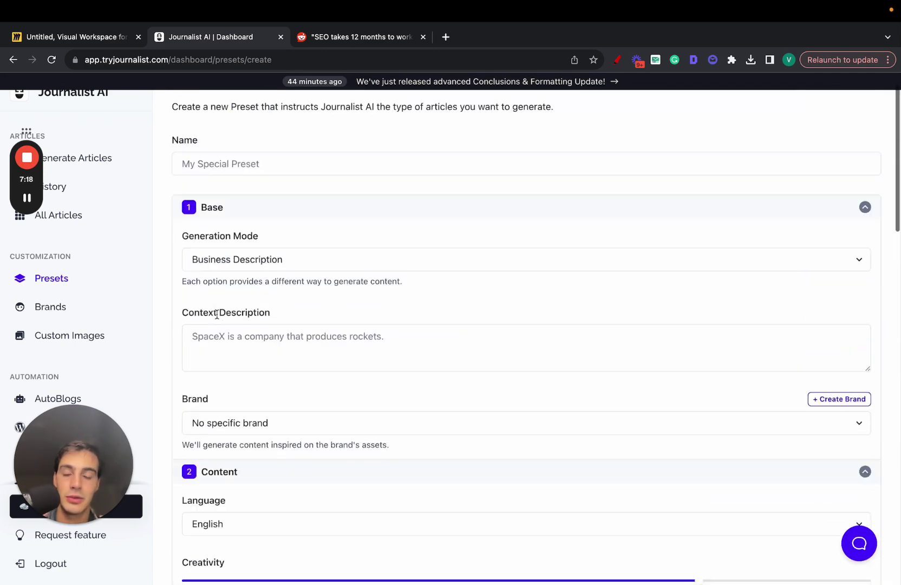
scroll(217, 314, "up", 2)
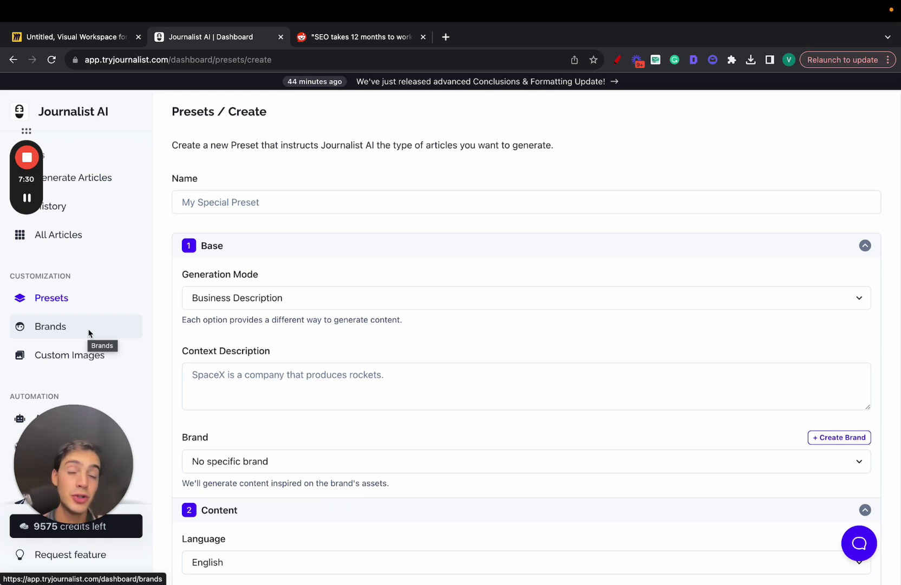
left_click_drag(73, 466, 674, 461)
left_click(330, 233)
scroll(52, 323, "down", 3)
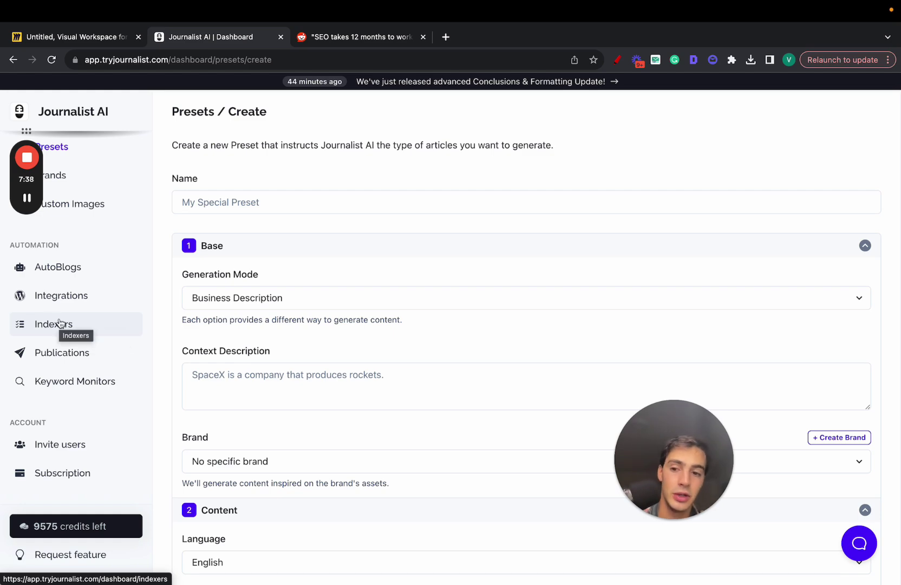
Open the My Karting Site keyword monitor for editing
left_click(140, 380)
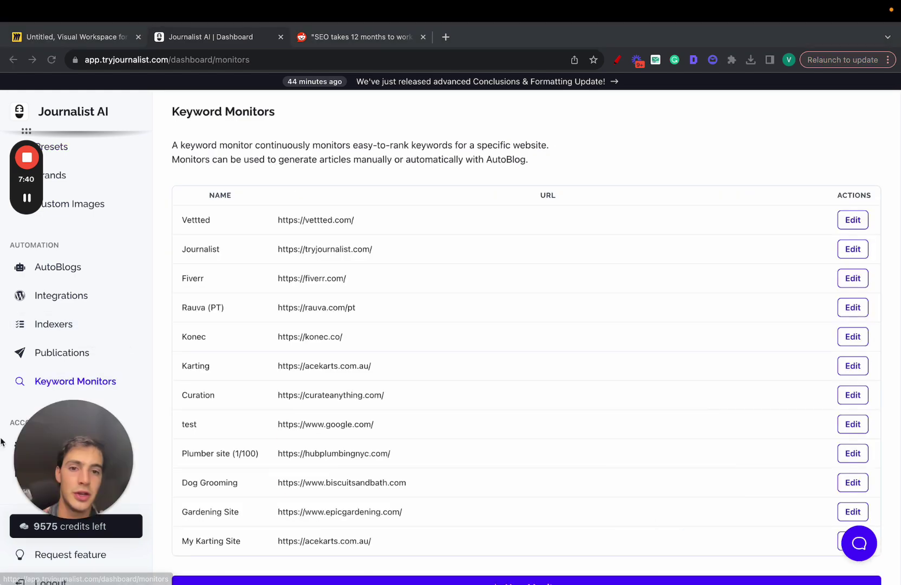
scroll(515, 480, "down", 1)
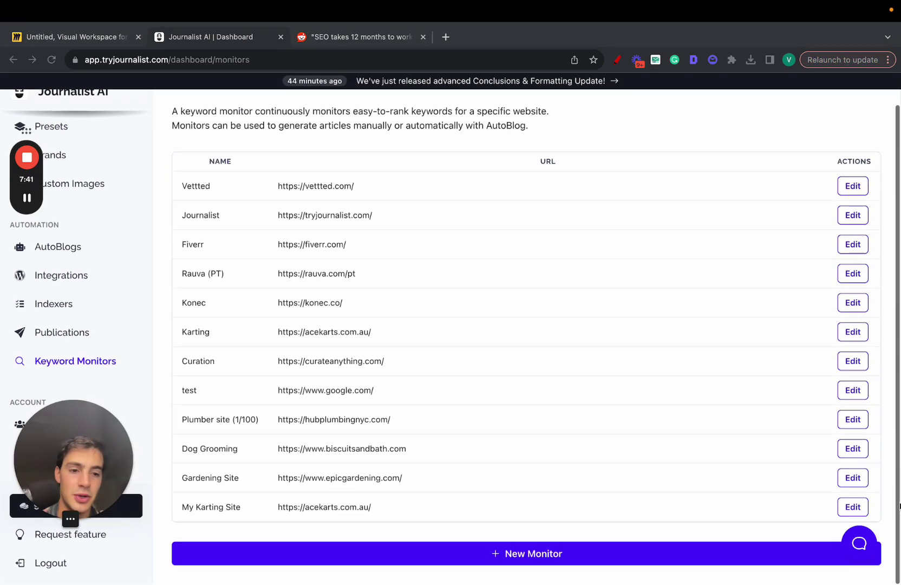
left_click(851, 506)
scroll(689, 375, "down", 10)
scroll(689, 375, "up", 5)
Tick 'go kart steering' and 'go kart racing birthday party', then return to Miro
left_click_drag(848, 287, 879, 465)
scroll(879, 465, "down", 2)
left_click_drag(761, 222, 779, 391)
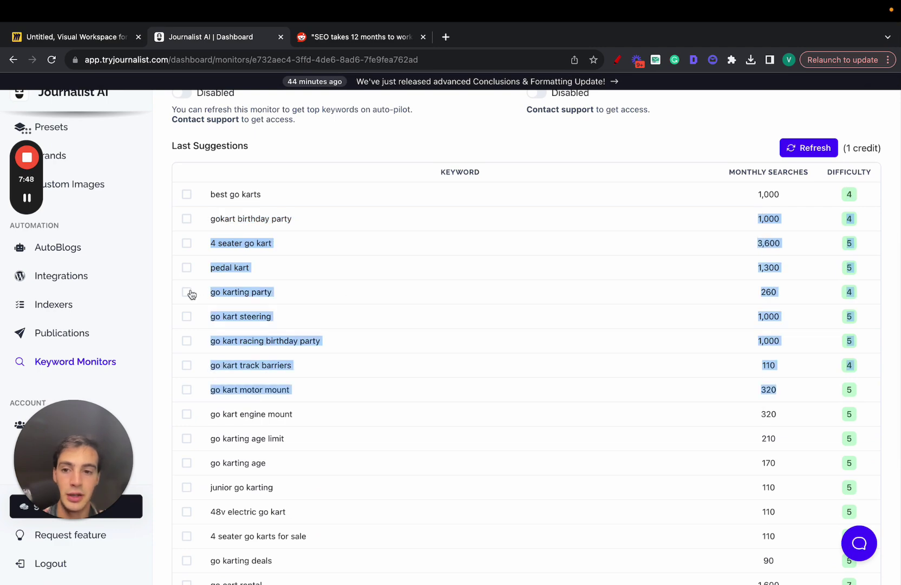
left_click(187, 317)
left_click(187, 341)
scroll(350, 312, "up", 7)
left_click(77, 37)
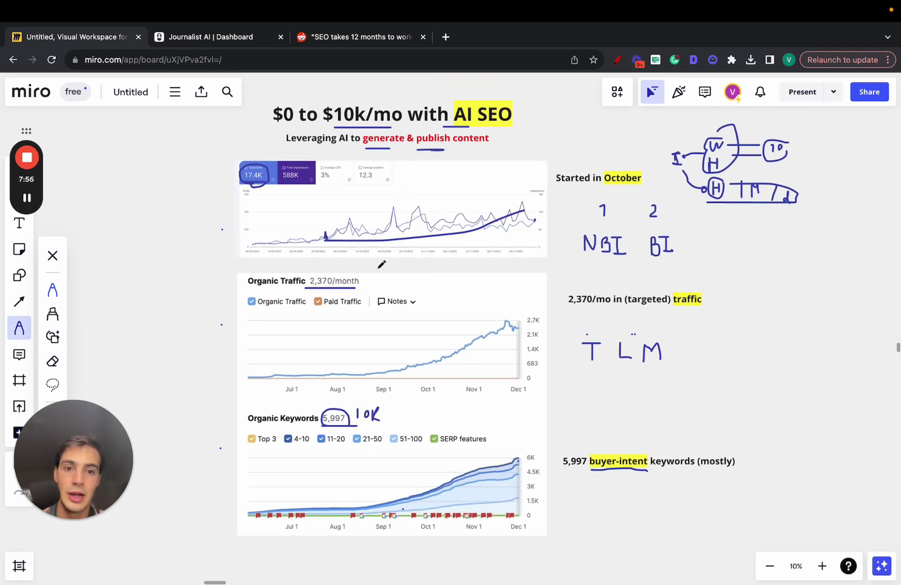
Bring back the Journalist AI tab with the My Karting Site keyword suggestions
scroll(382, 264, "right", 1)
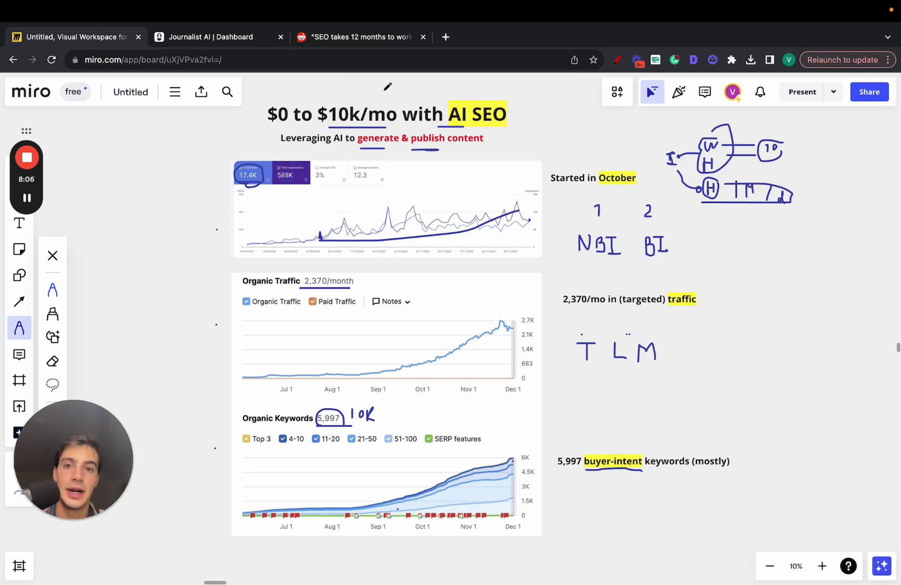
left_click(226, 39)
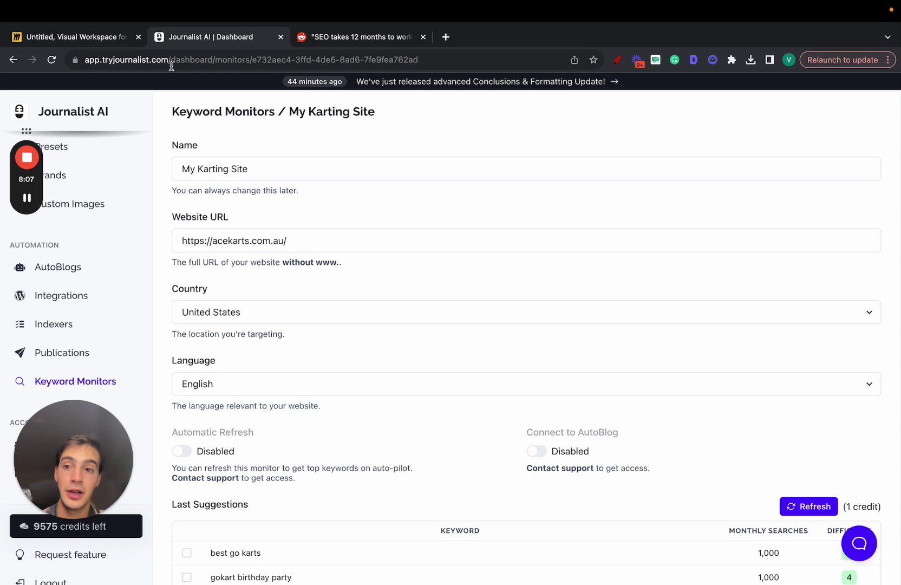
Open the r/Entrepreneur fast SEO tactics post, select its tactics text, then return to Miro
left_click(352, 38)
scroll(345, 250, "down", 4)
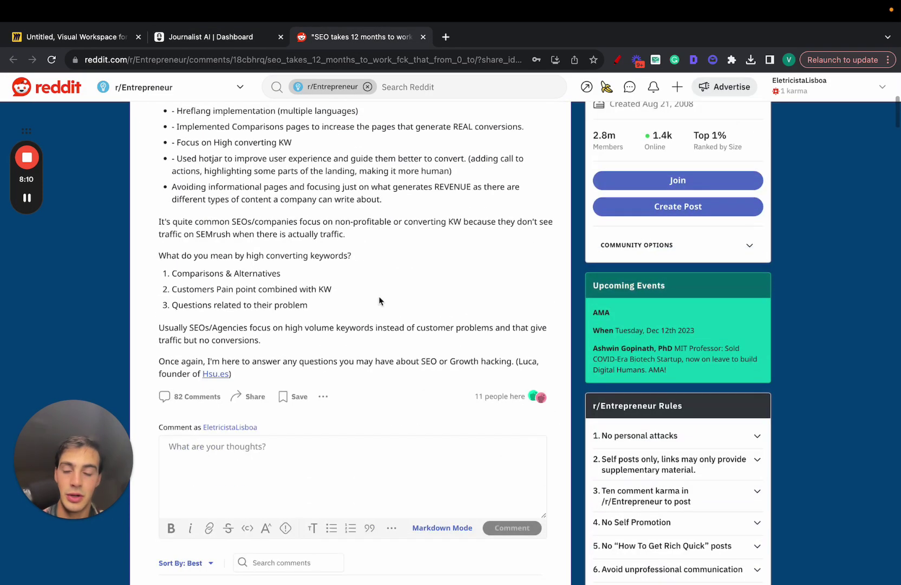
scroll(397, 392, "up", 1)
left_click_drag(397, 392, 225, 117)
scroll(226, 117, "up", 4)
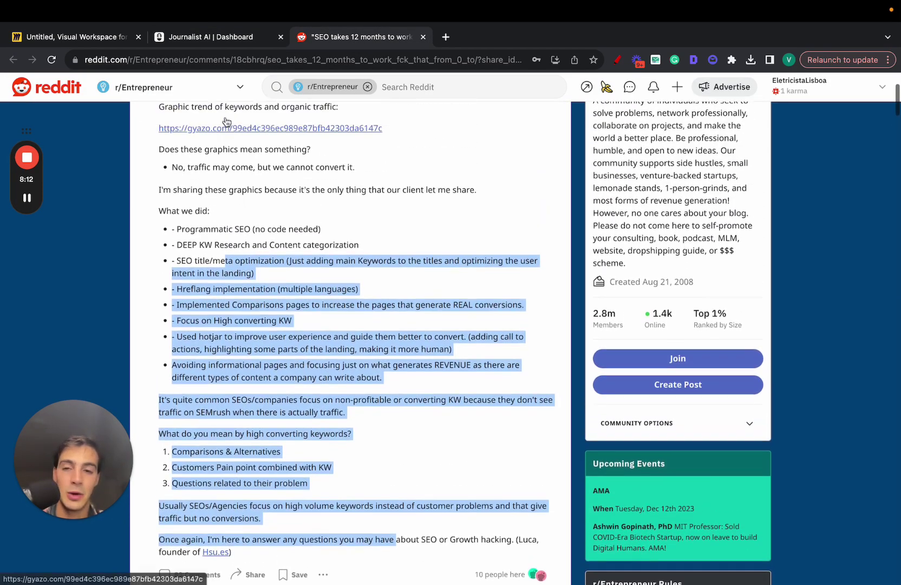
scroll(225, 117, "up", 1)
left_click(82, 38)
left_click_drag(98, 417, 453, 139)
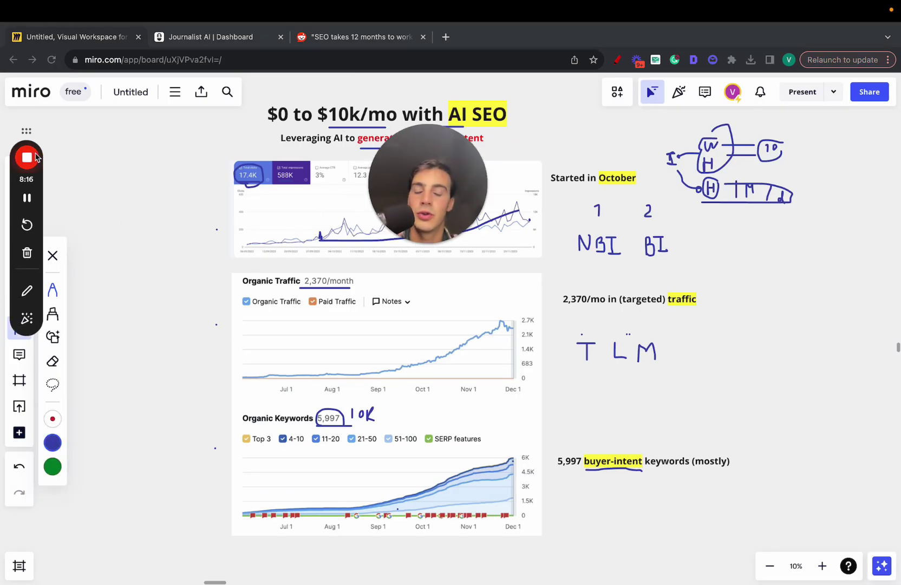